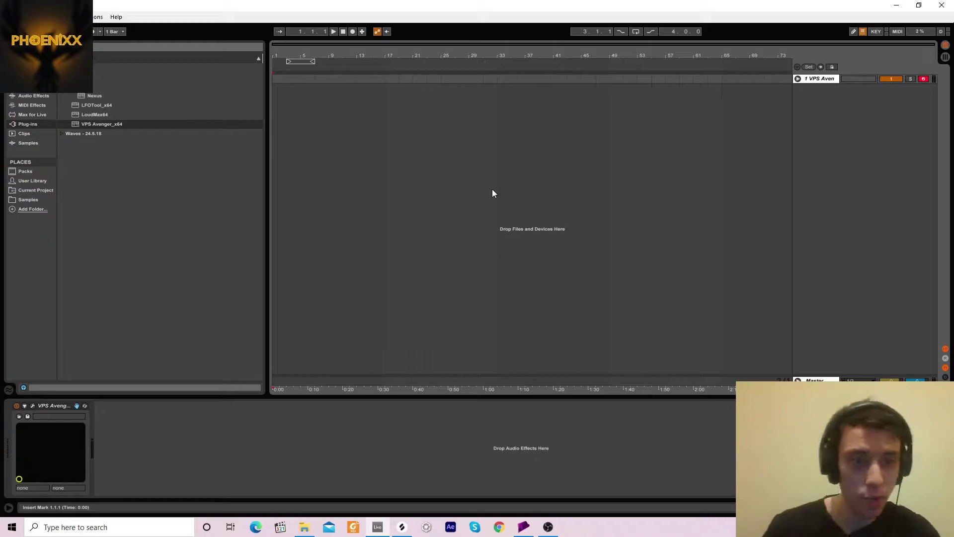
- Add EQ Eight to the VPS Avenger track and set its mode to M/S
drag(295, 56, 319, 58)
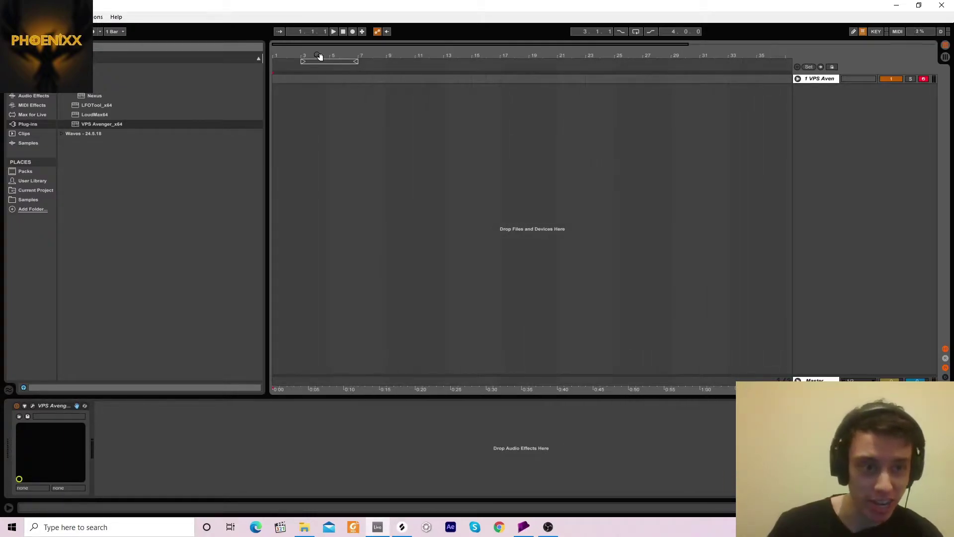
click(29, 97)
drag(82, 166, 291, 79)
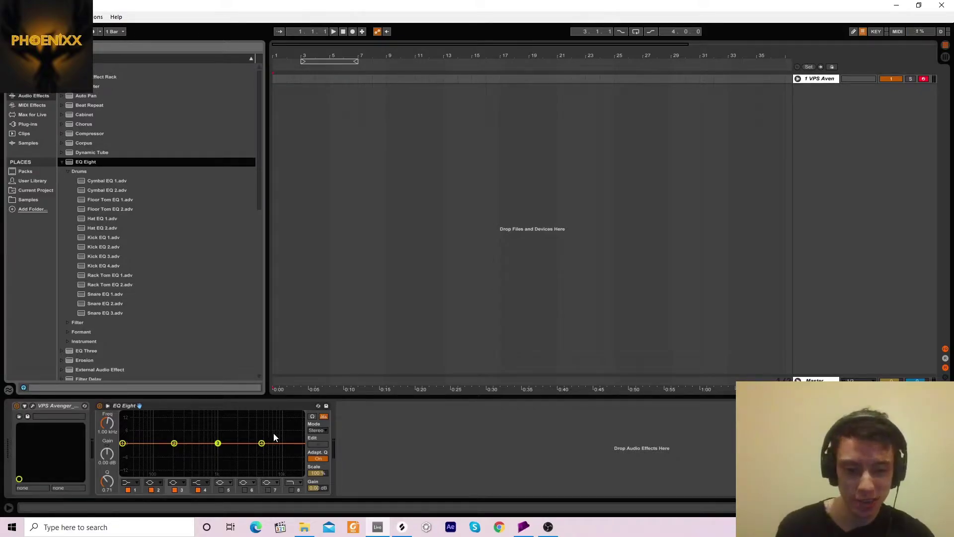
click(316, 430)
click(315, 452)
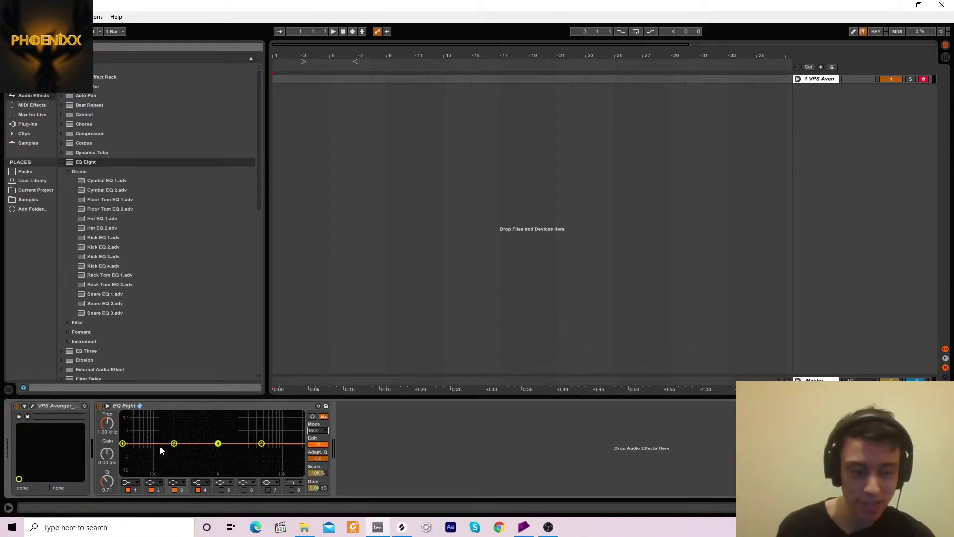
- Make band 1 of the mid channel a steep low cut, sweep it to about 370 Hz and back to 30 Hz, and disable it
click(130, 482)
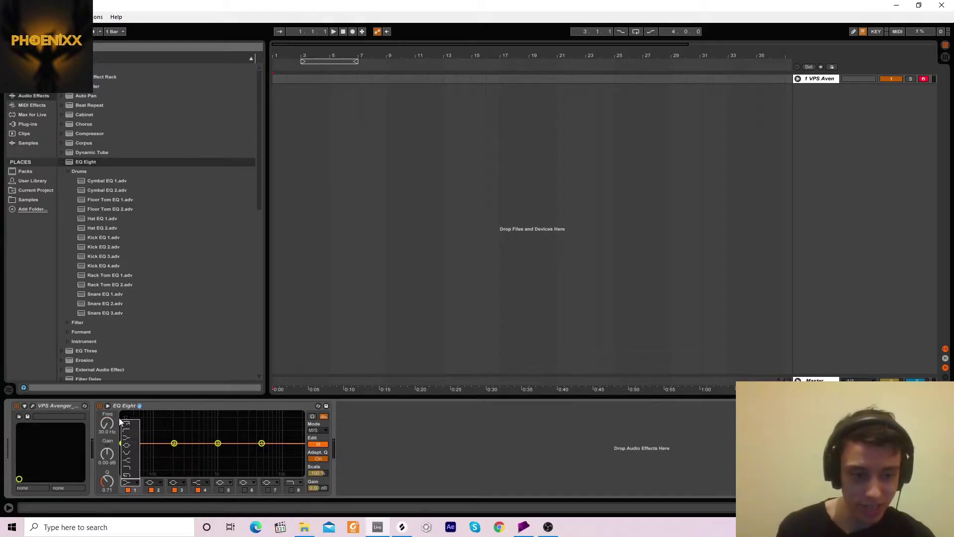
click(124, 424)
drag(123, 451, 191, 450)
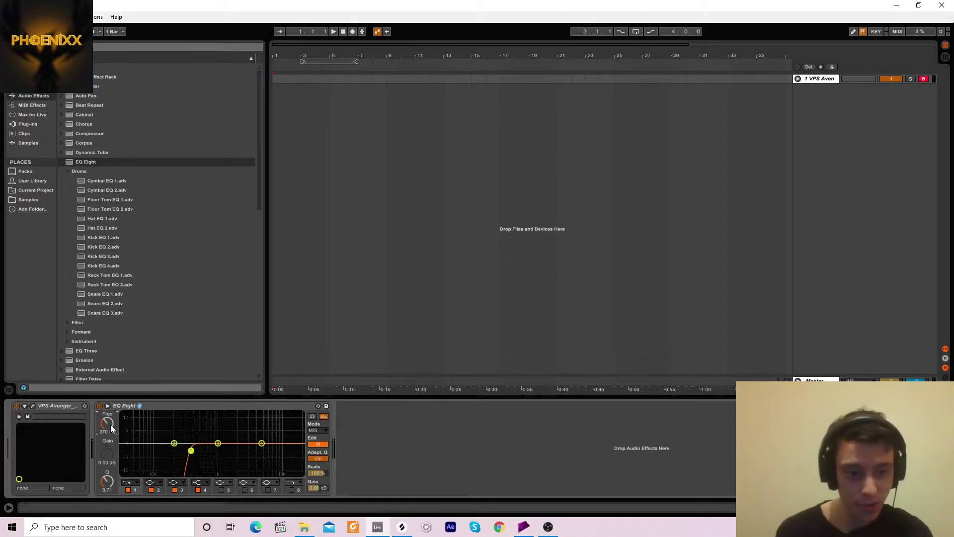
drag(110, 424, 110, 475)
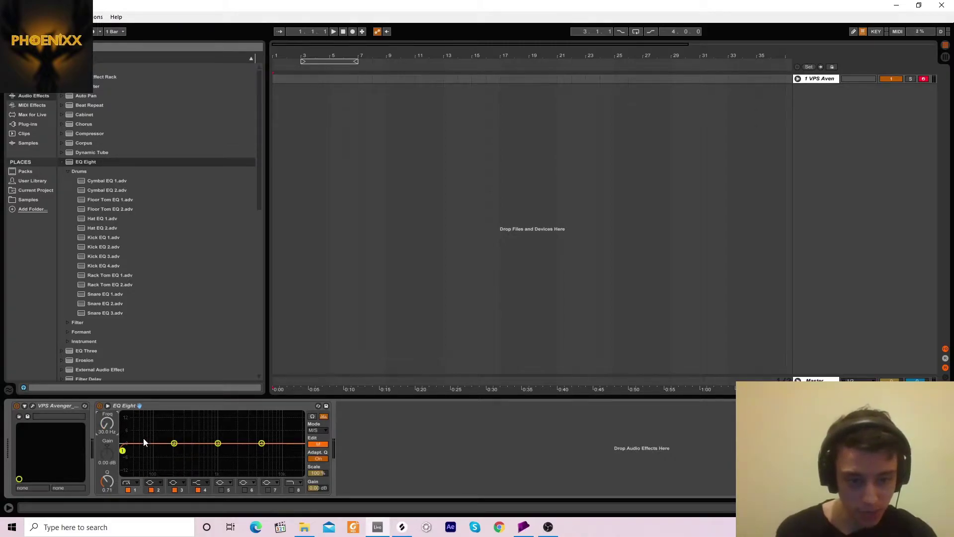
click(129, 490)
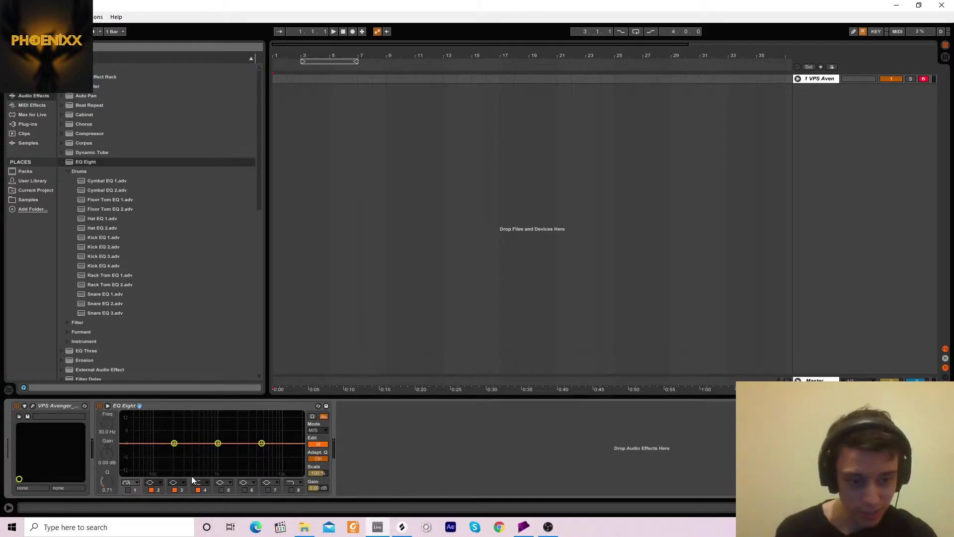
- Edit the side channel in EQ Eight and enable band 1 as a steep low cut at about 411 Hz
click(314, 446)
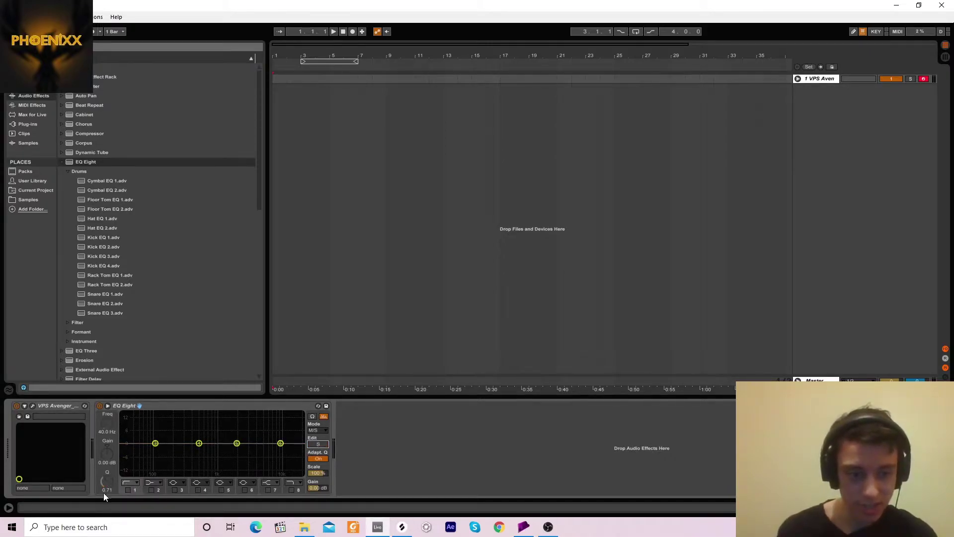
click(128, 490)
click(130, 482)
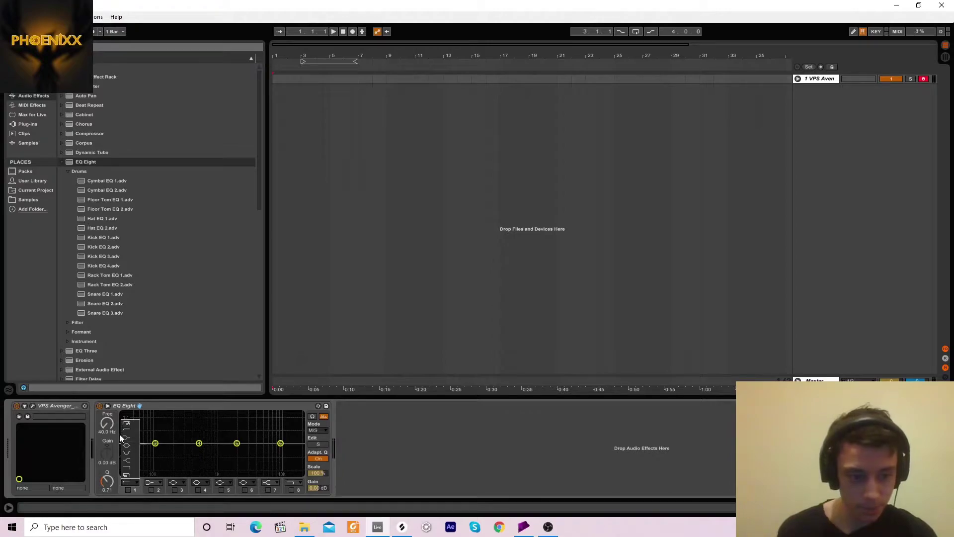
click(127, 426)
drag(130, 450, 193, 450)
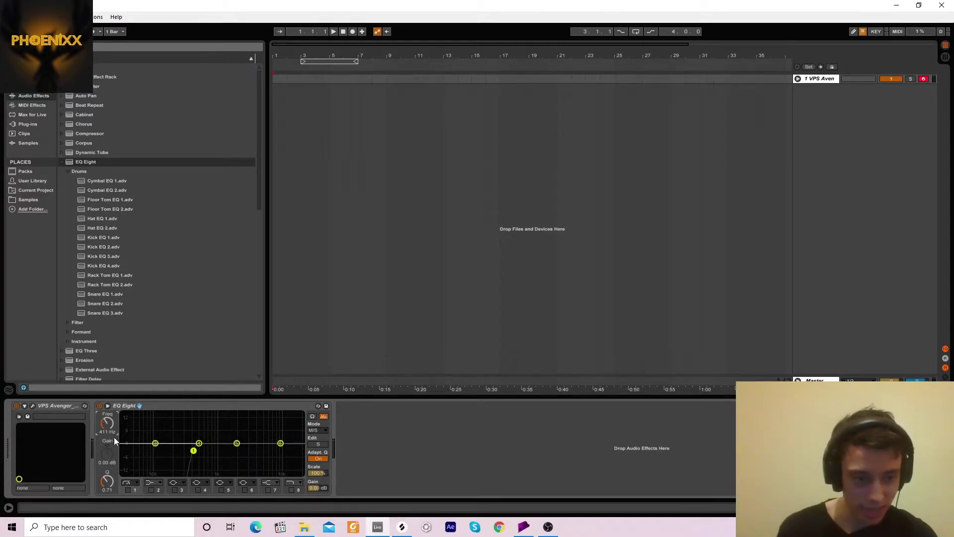
- Lower the side channel's low cut to 30 Hz, start playback, and raise the cut to about 194 Hz
drag(193, 450, 123, 450)
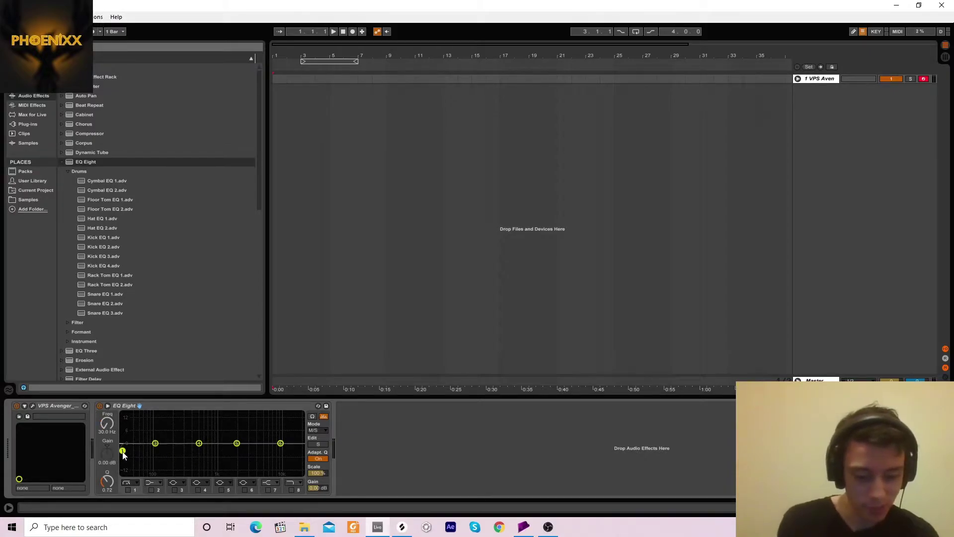
key(a)
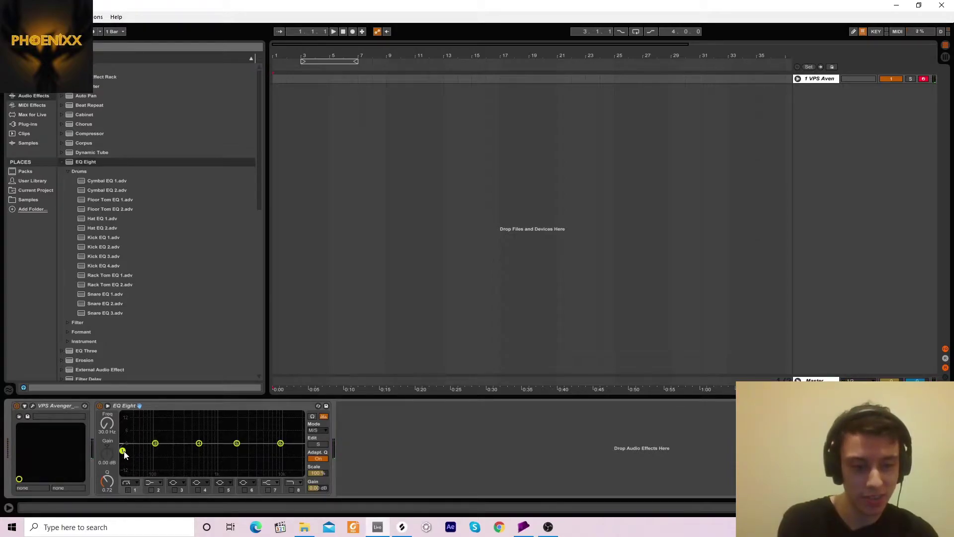
mouse_move(124, 451)
mouse_down()
mouse_move(298, 451)
mouse_move(123, 450)
mouse_up()
key(space)
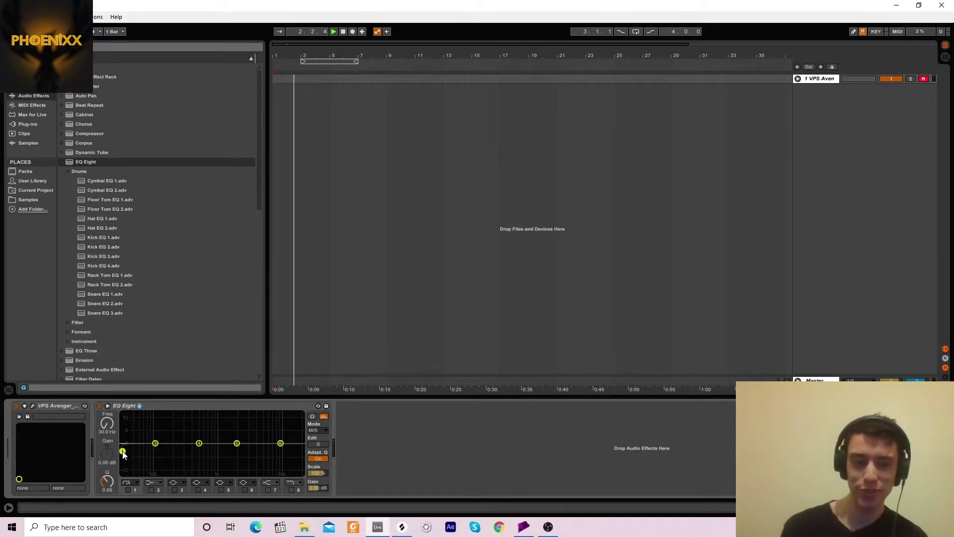
drag(122, 452, 123, 450)
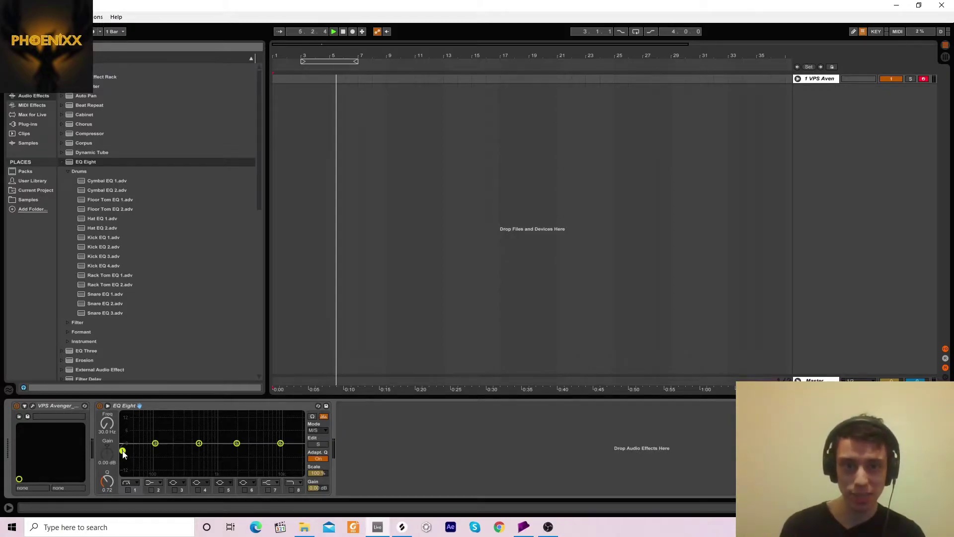
drag(123, 450, 173, 451)
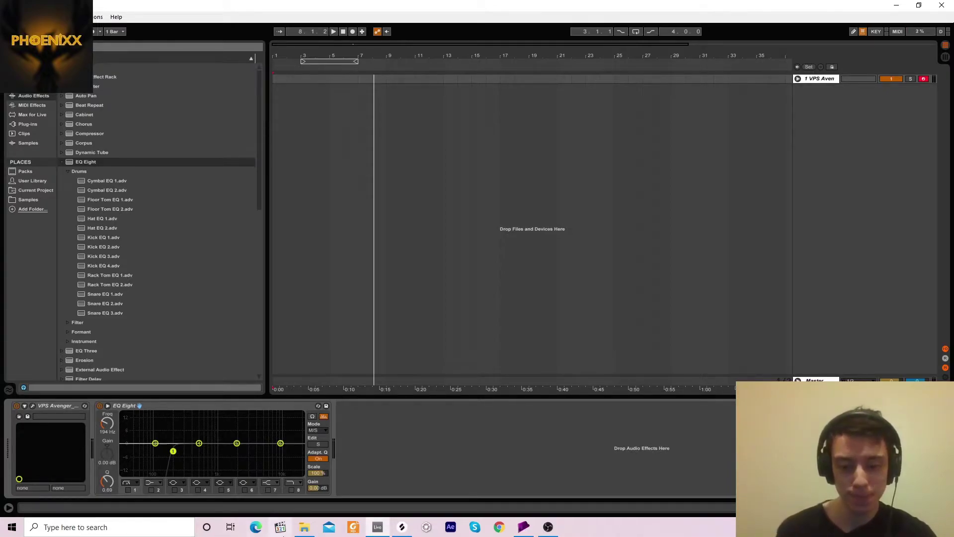
- Delete EQ Eight from the VPS Avenger track and reset the transport to the start of the song
key(Delete)
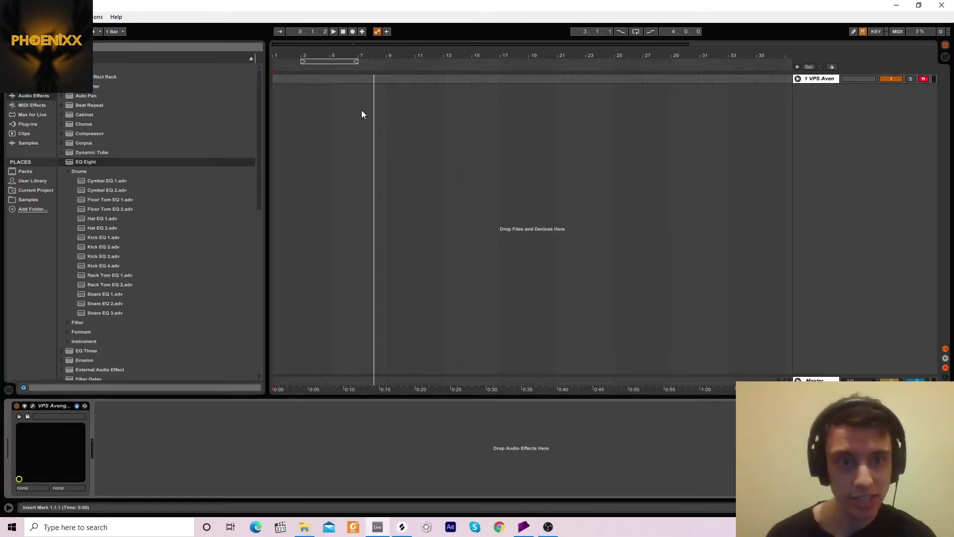
drag(288, 59, 298, 117)
click(343, 32)
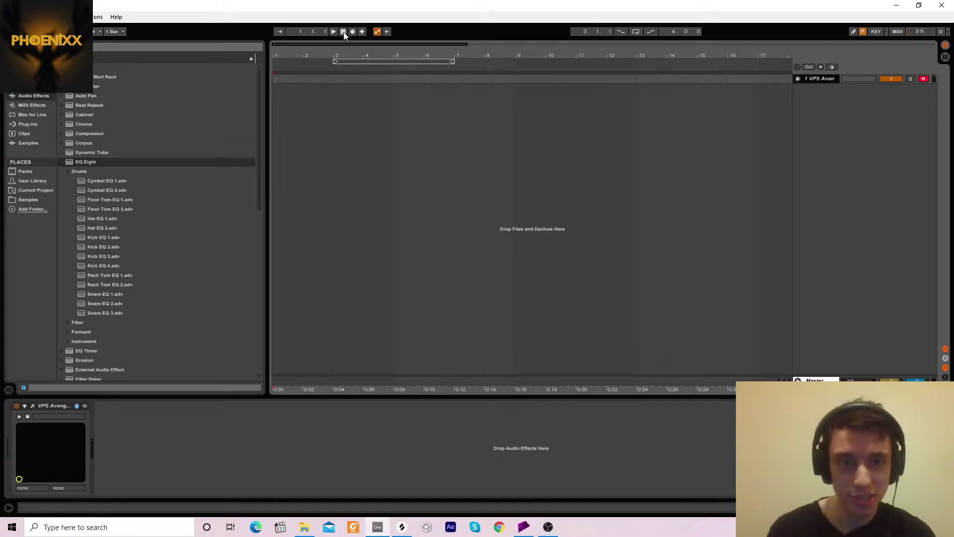
click(343, 32)
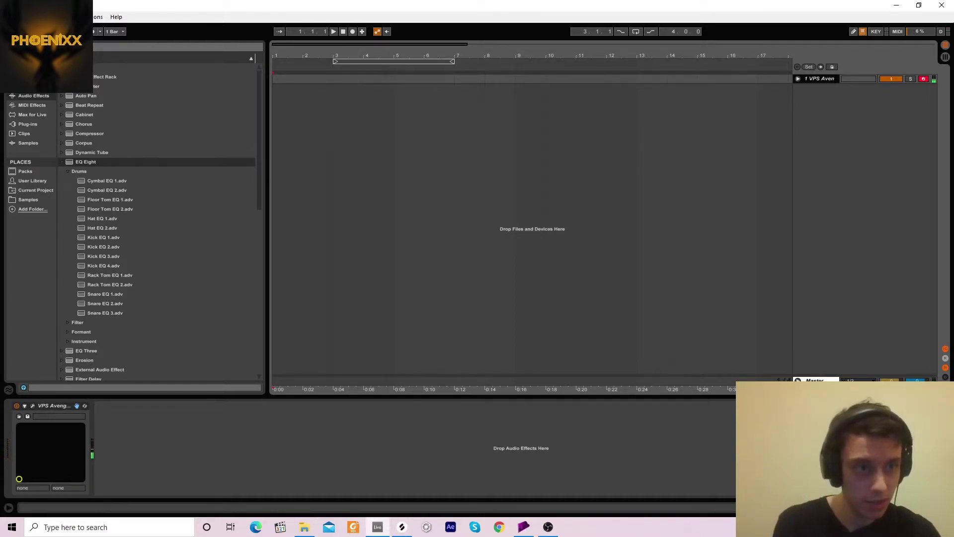
- Search the browser for "satu", add the A Bit Warmer preset to the VPS Avenger track, and bypass and re-enable it to compare
key(ctrl+f)
text(satu)
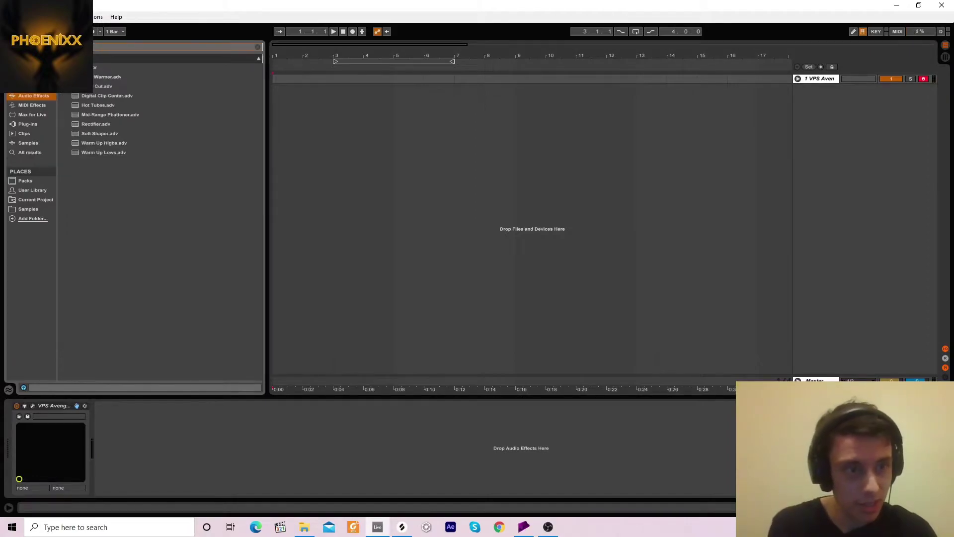
drag(108, 77, 154, 430)
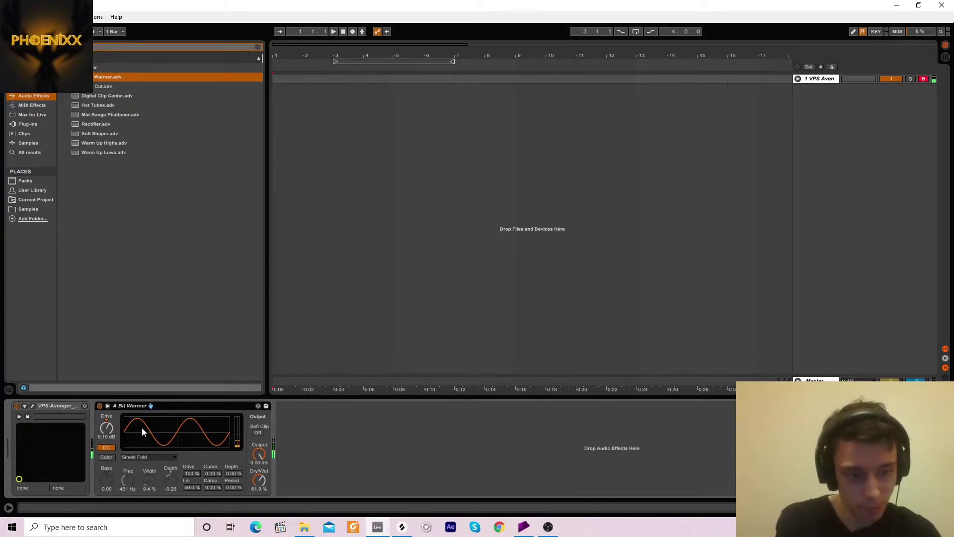
click(99, 405)
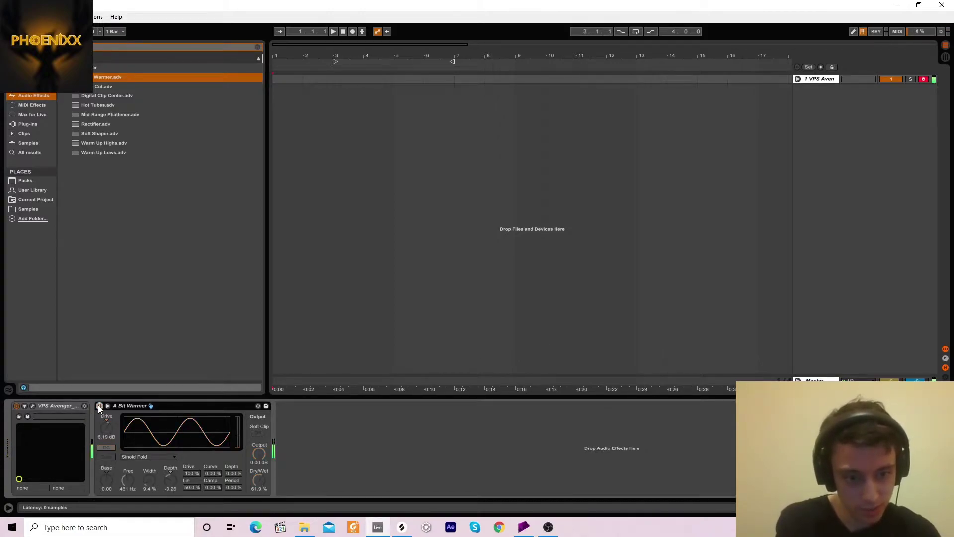
click(99, 405)
key(space)
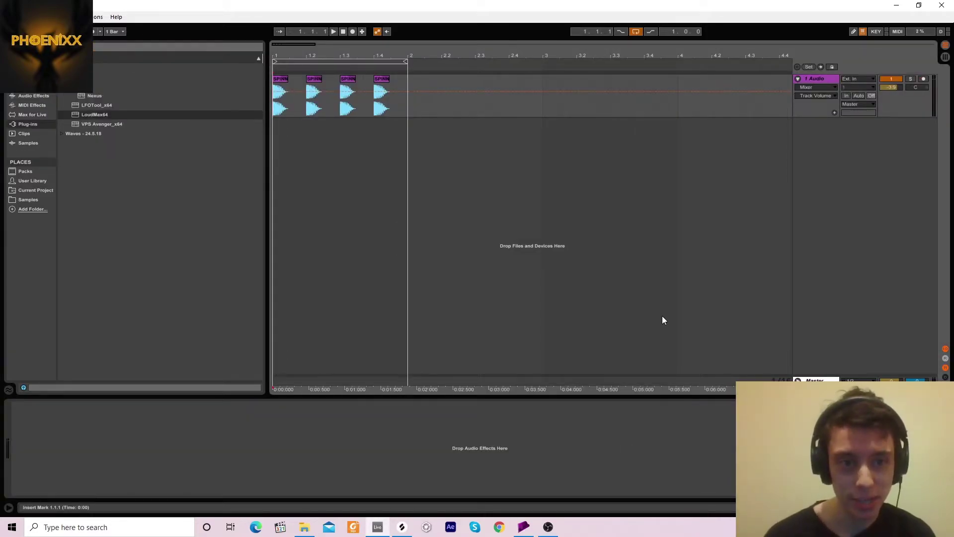
- Add EQ Eight to the audio track and boost band 2 by about 1.9 dB near 367 Hz with a Q of about 5
click(30, 96)
drag(82, 166, 289, 118)
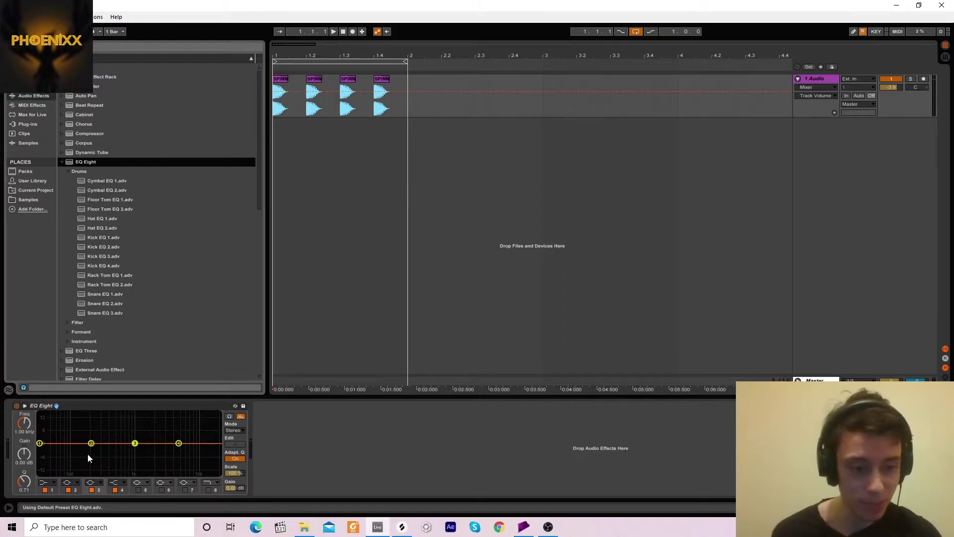
drag(91, 443, 107, 440)
drag(21, 483, 22, 483)
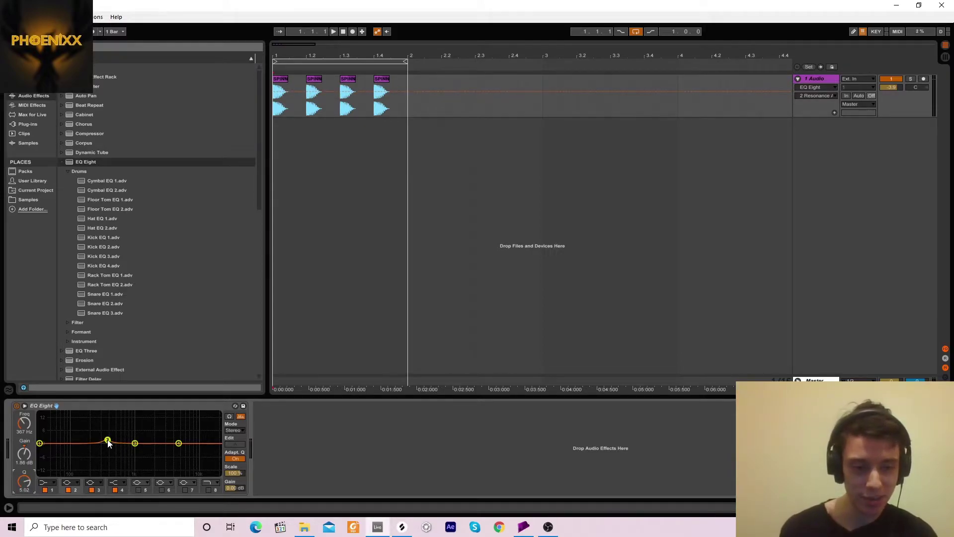
- Turn on EQ Eight's audition mode, sweep band 2 to about 721 Hz during playback, and cut it to about -4 dB
click(229, 416)
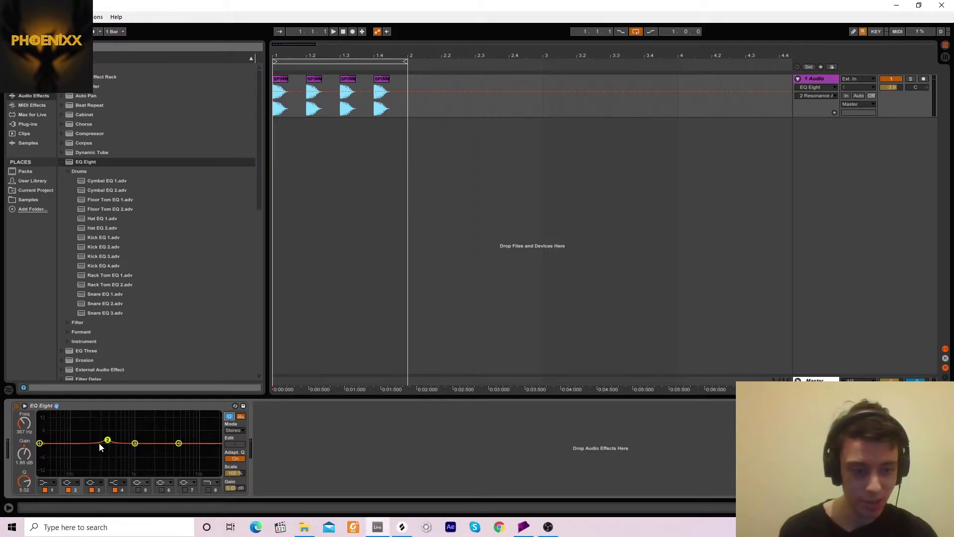
drag(107, 442, 126, 414)
key(space)
drag(25, 454, 24, 497)
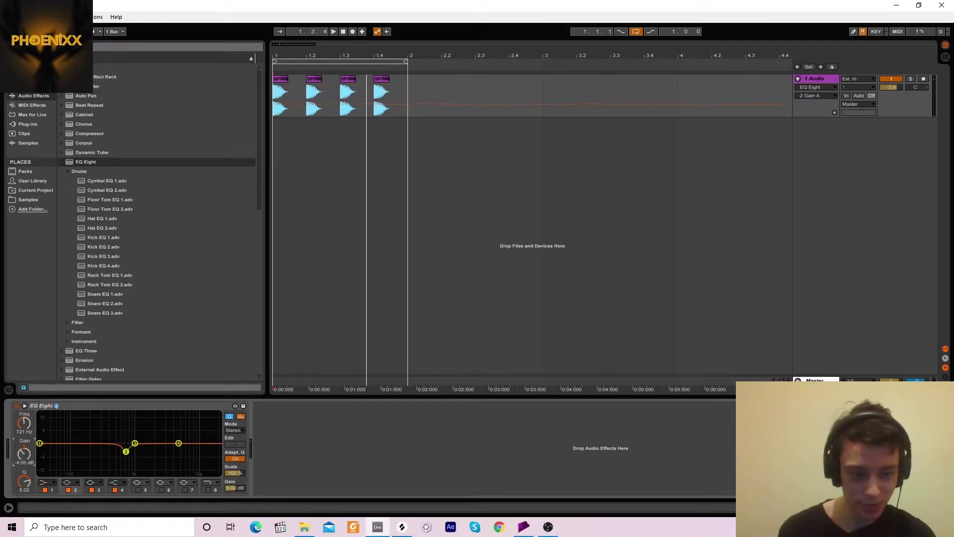
- Boost EQ Eight's band 3 by about 1.1 dB near 7.4 kHz and play the drum loop to hear the result
drag(135, 442, 189, 441)
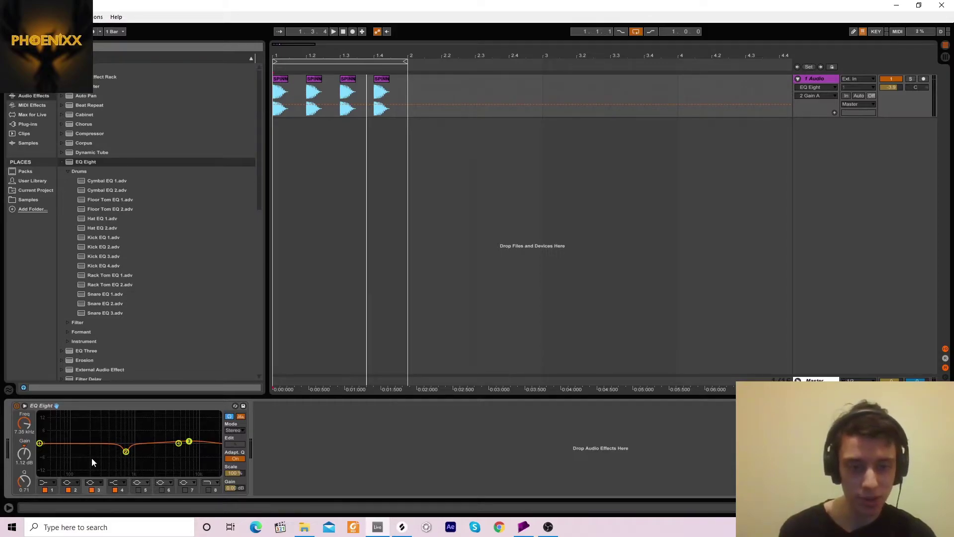
key(space)
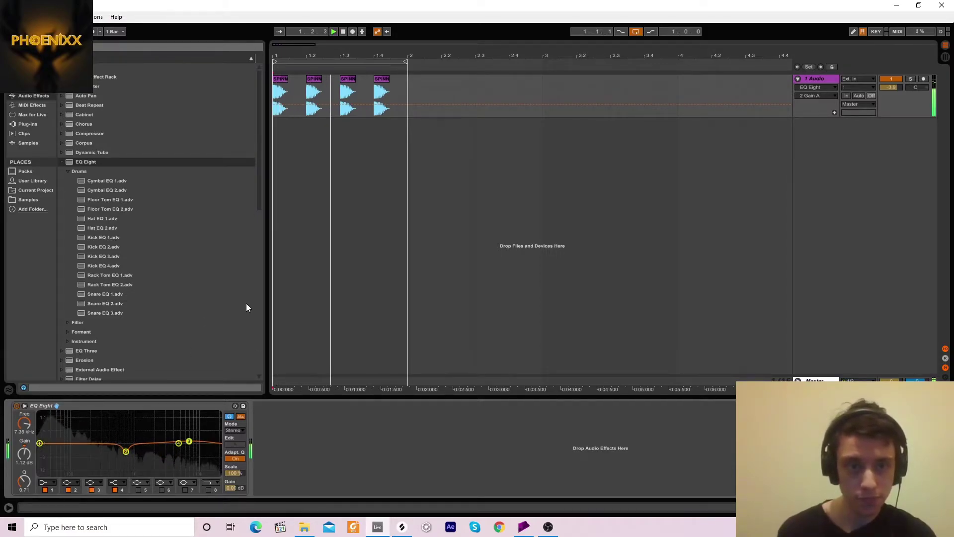
key(space)
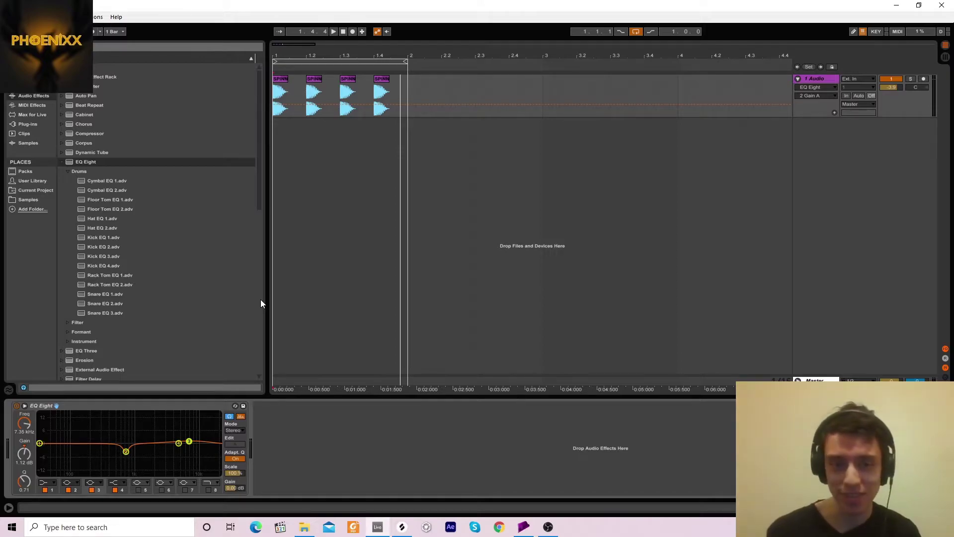
click(369, 120)
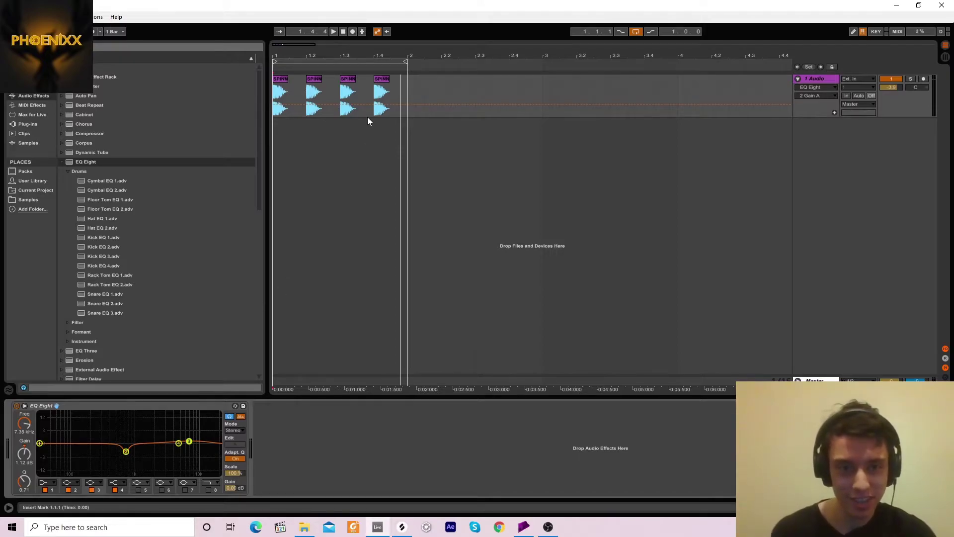
click(409, 93)
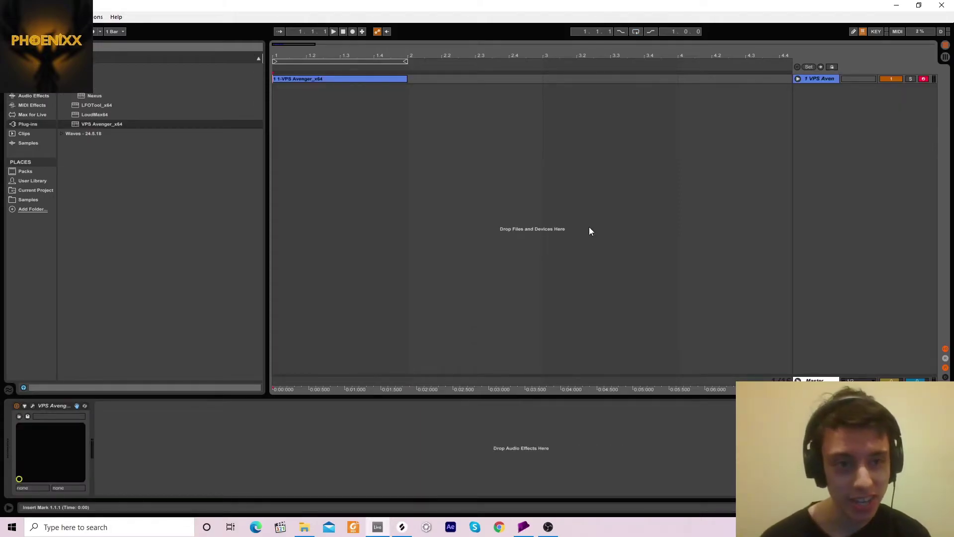
- Open the VPS Avenger MIDI clip and draw a one-beat A2 note from 1.1.1 to 1.2.1
click(308, 80)
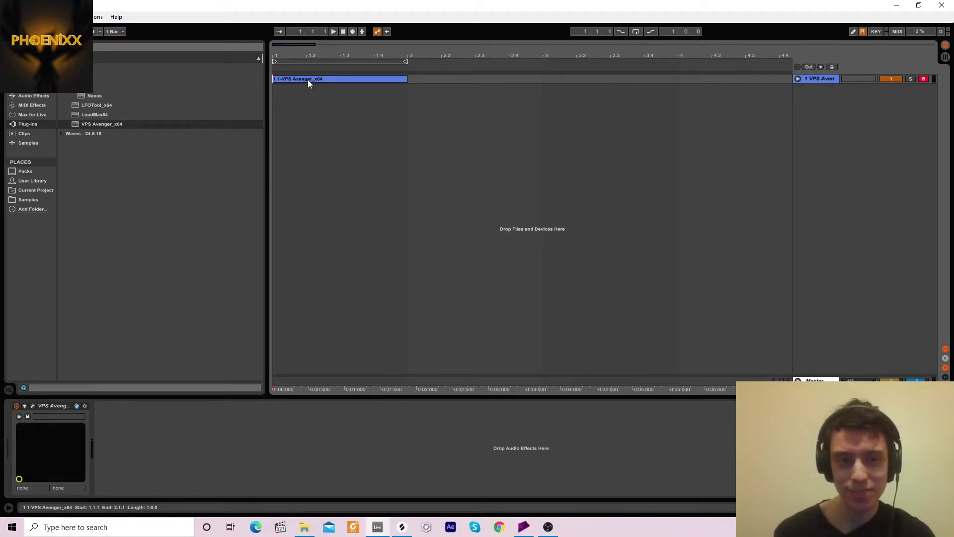
double_click(309, 80)
key(space)
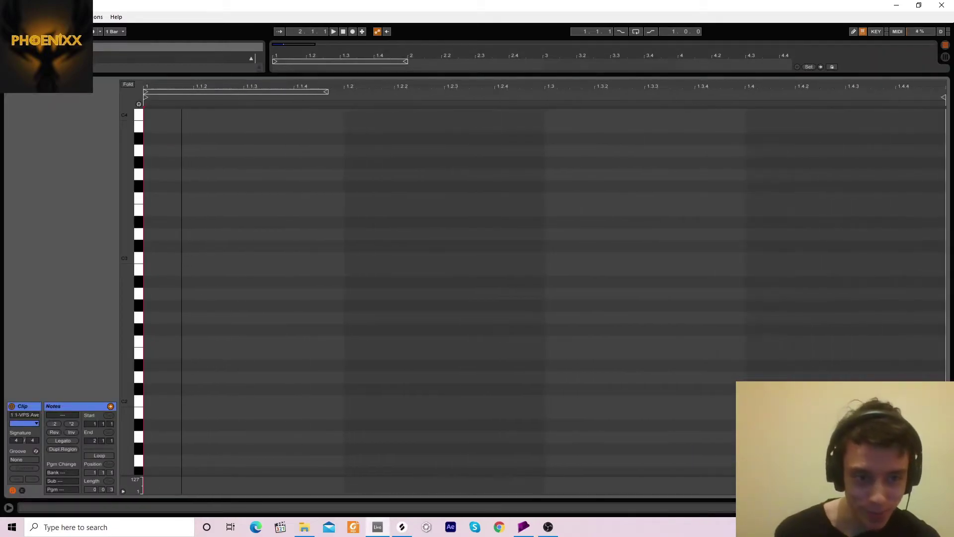
key(space)
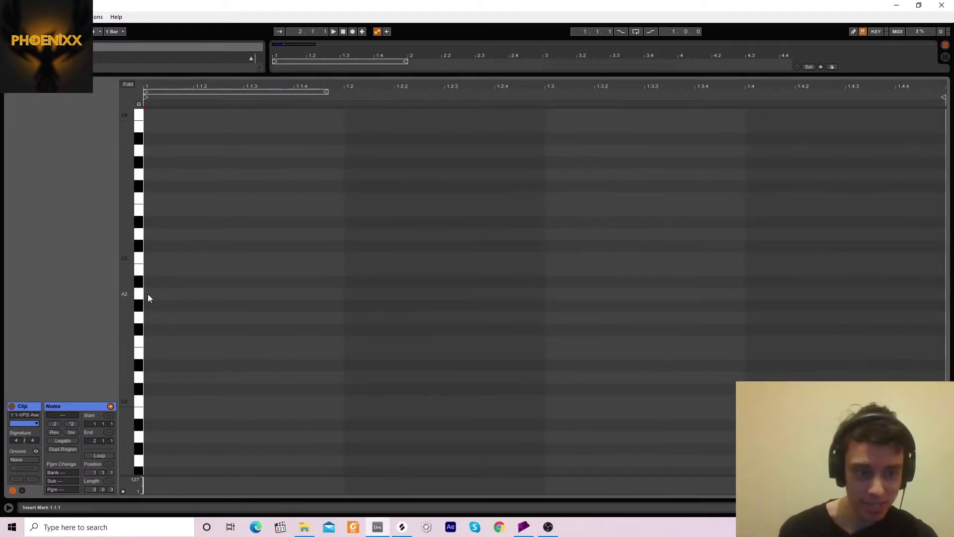
drag(149, 294, 339, 292)
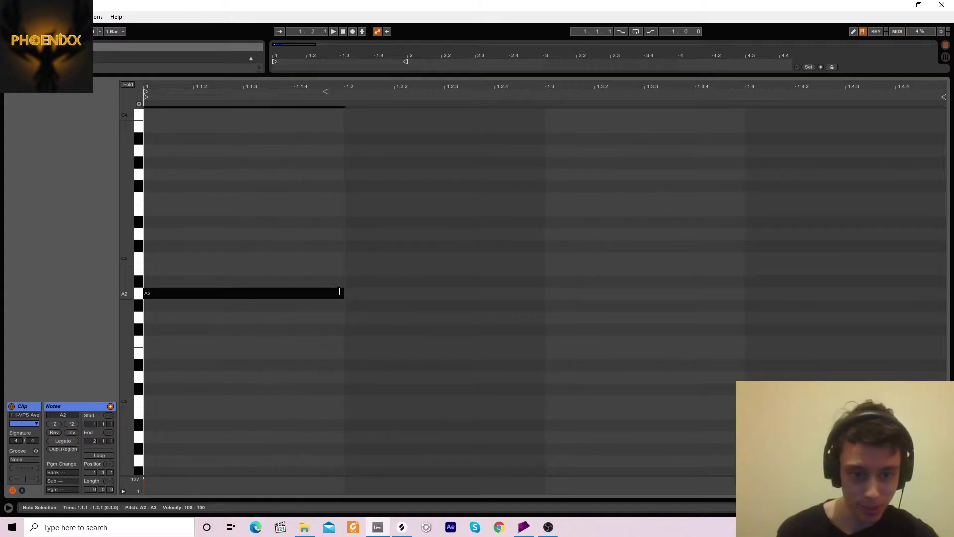
- Duplicate the A2 note, raise the copy to C3 and align it to start at 1.1.1
key(ctrl+d)
key(Up)
key(Up)
key(Up)
key(Left)
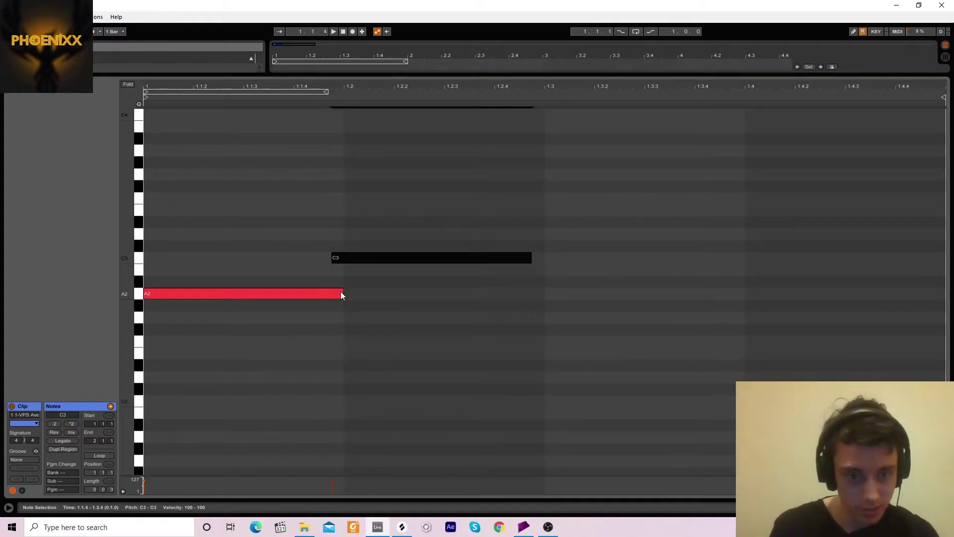
key(Left)
key(Left)
key(Left)
key(Left)
key(Left)
key(Left)
key(Left)
key(Left)
key(Left)
key(Left)
key(Left)
key(Left)
key(Left)
key(Left)
key(Left)
- Duplicate the C3 note, raise the copy to E3, align it to 1.1.1 and play the three-note chord
key(ctrl+d)
key(Up)
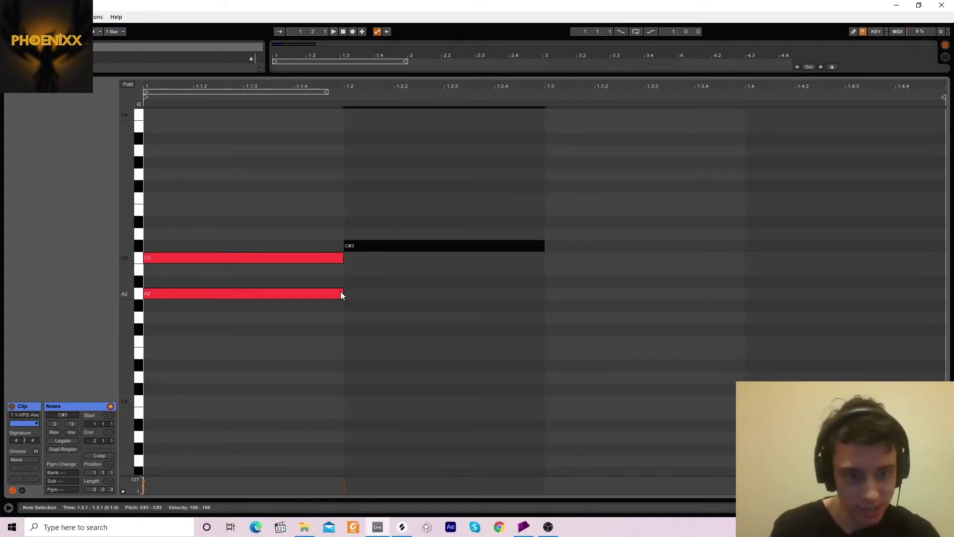
key(Up)
key(Up)
key(Up)
key(Left)
key(Left)
key(Left)
key(Left)
key(Left)
key(Left)
key(Left)
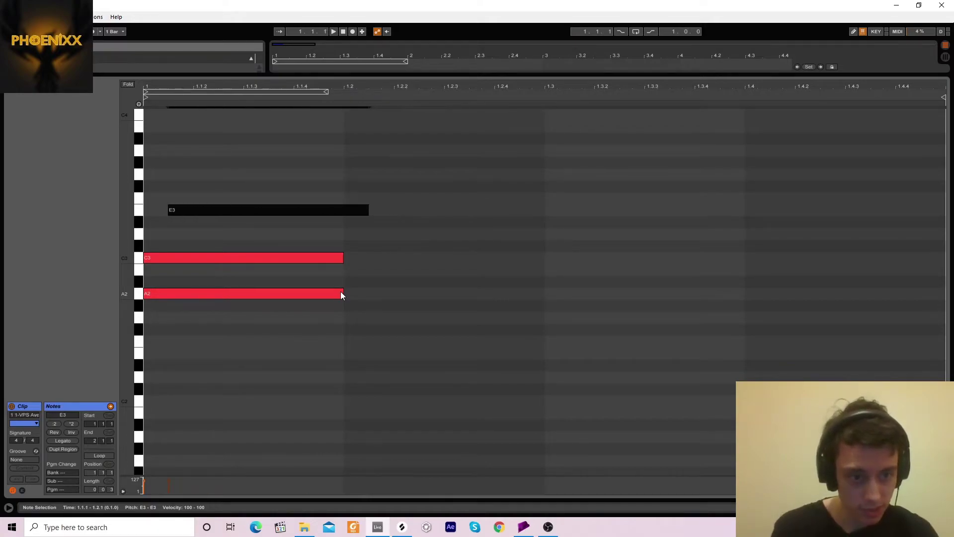
key(Left)
key(Left)
key(space)
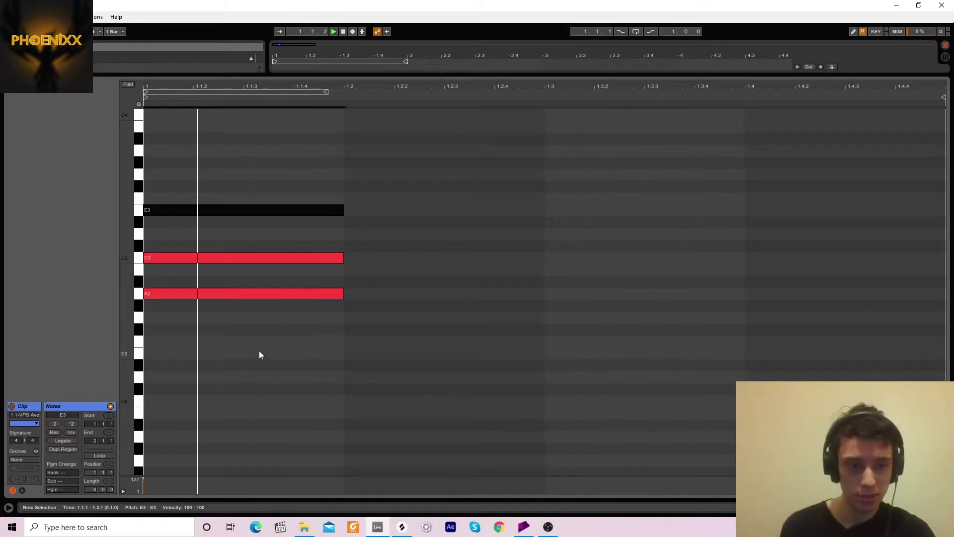
- Trim the starts of the C3 and E3 notes so each enters slightly after the note below, and play the chord
key(ctrl+a)
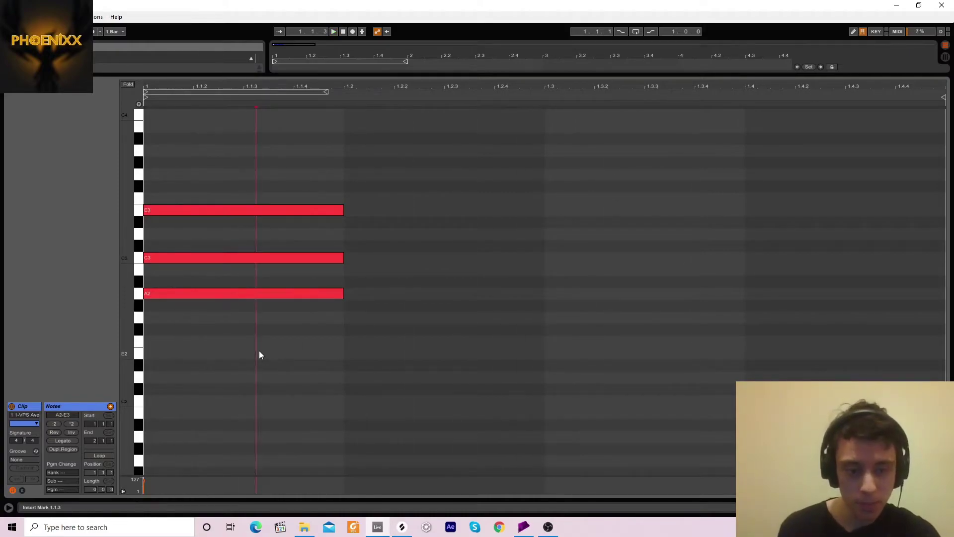
click(143, 259)
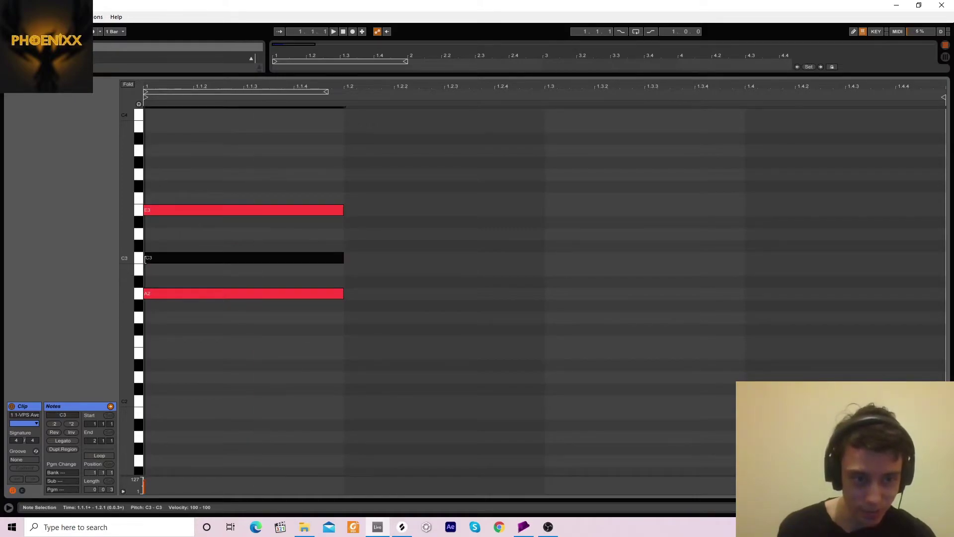
click(148, 210)
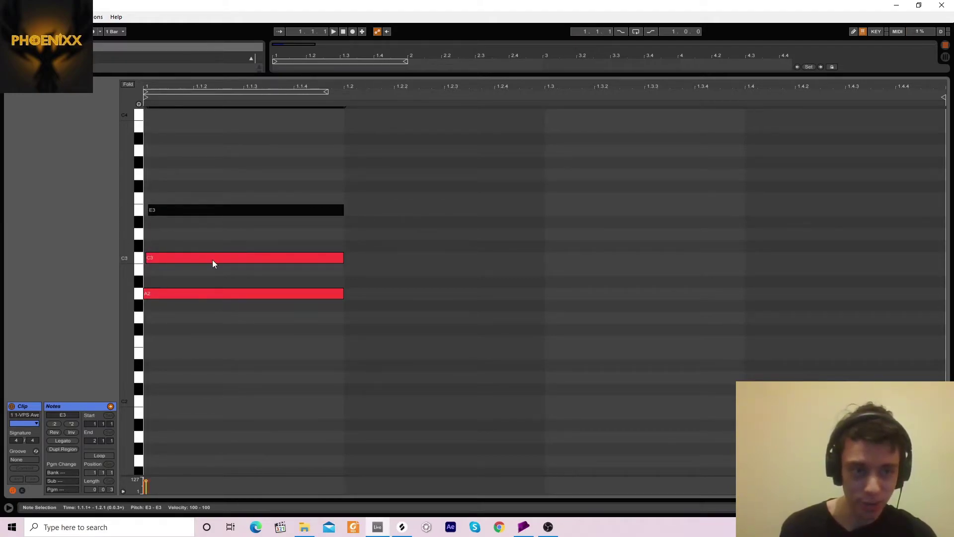
key(space)
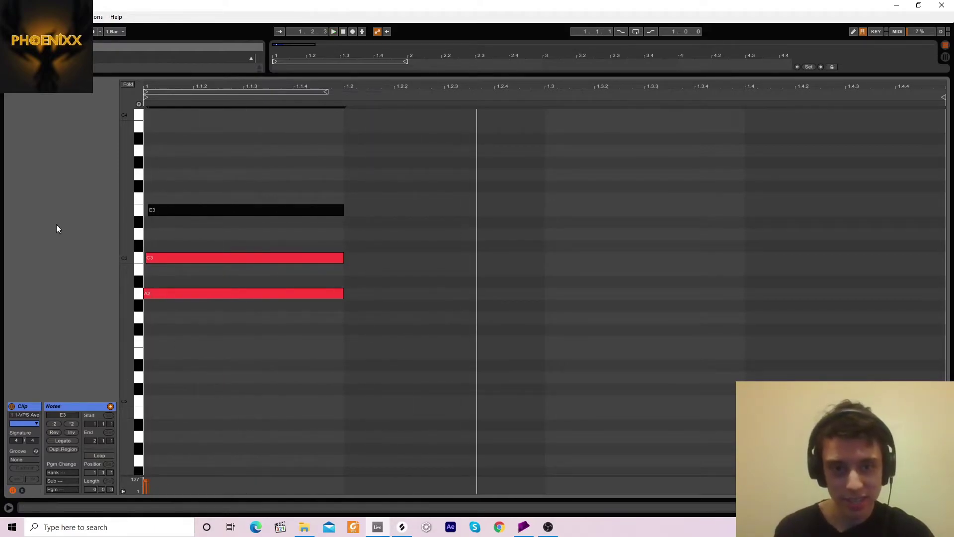
key(space)
- Shift the start of the E3 note slightly later to widen the strum, and play the chord
drag(152, 91, 152, 114)
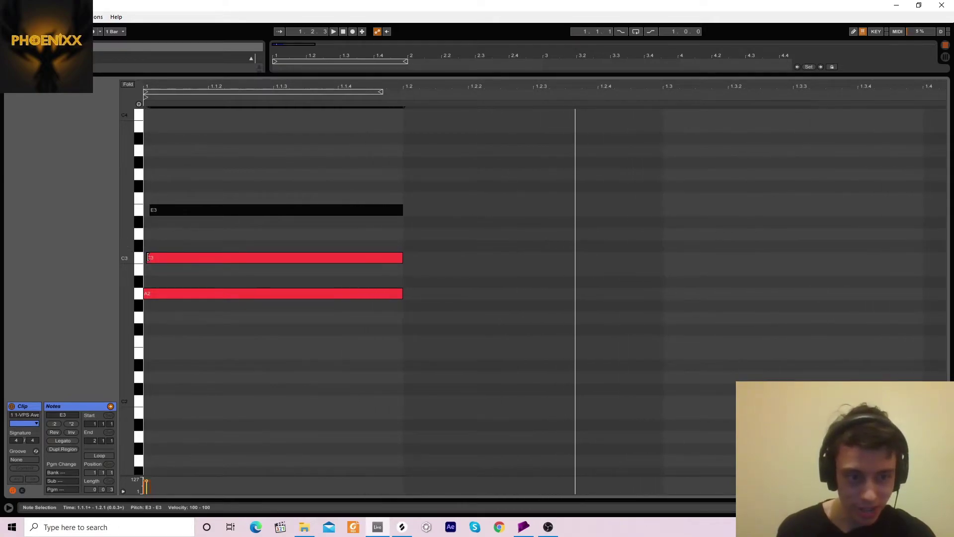
click(149, 257)
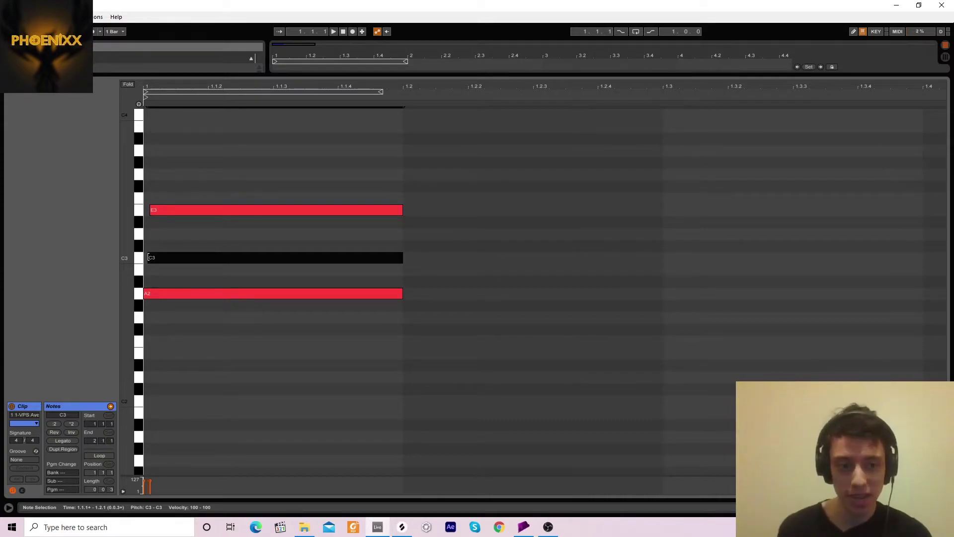
click(151, 209)
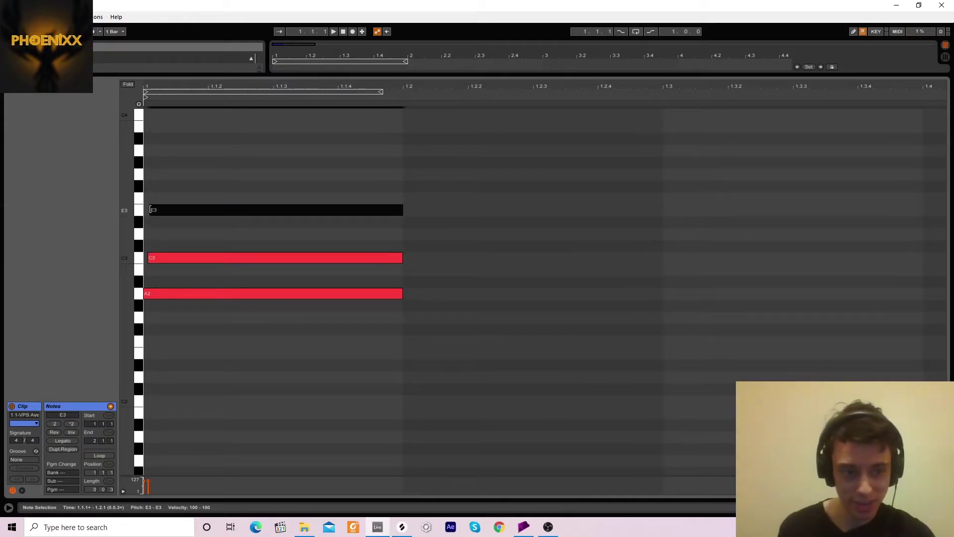
drag(150, 210, 154, 209)
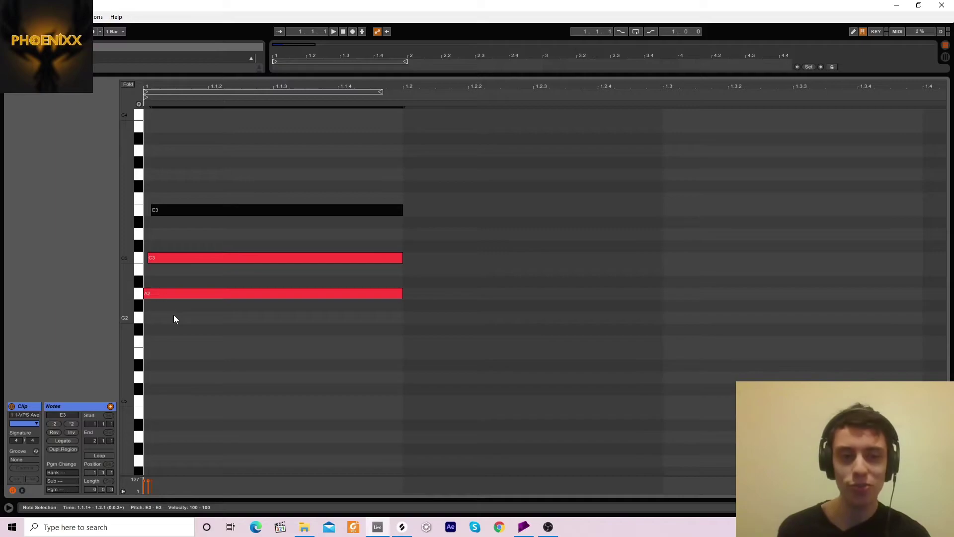
key(space)
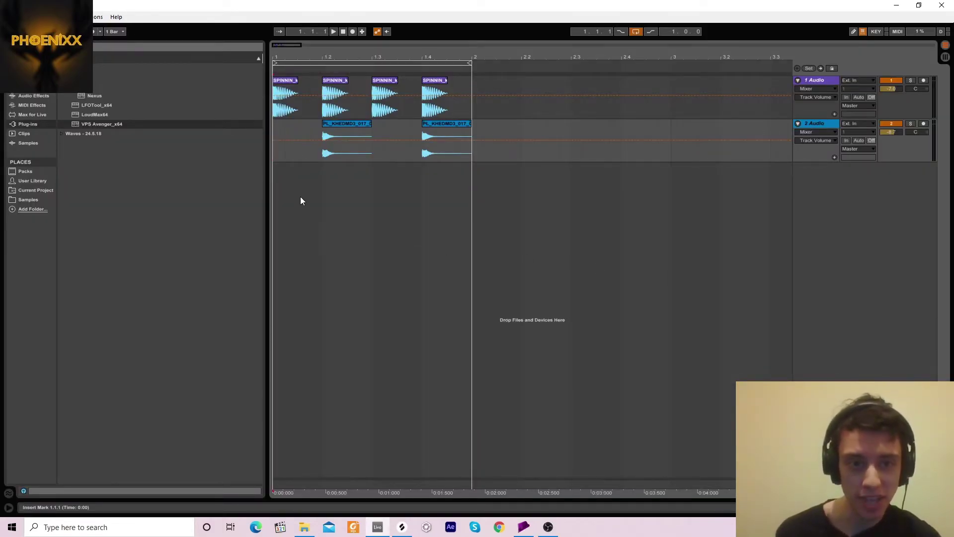
- Move both clap samples on the second audio track slightly ahead of the kicks at beats 1.2 and 1.4
drag(291, 56, 292, 119)
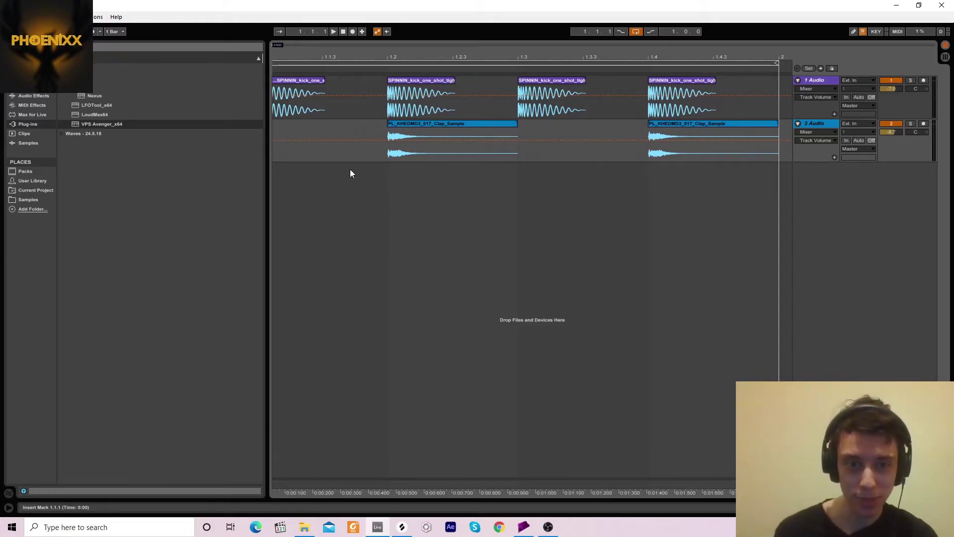
drag(379, 57, 379, 84)
click(415, 124)
drag(415, 127, 396, 126)
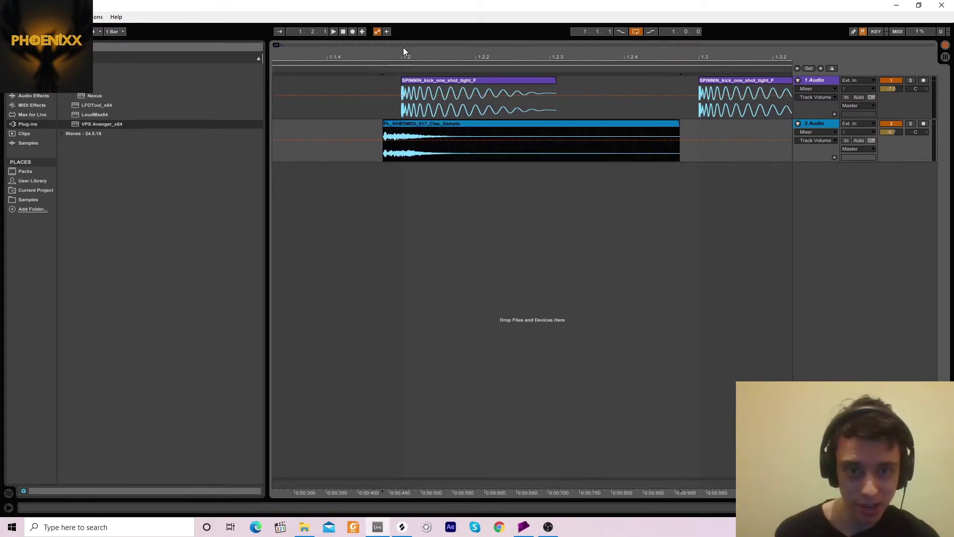
drag(403, 52, 381, 56)
drag(599, 54, 586, 79)
drag(570, 123, 551, 123)
- Return playback to 1.1.1 and play the one-bar kick and clap loop to hear the early claps
click(499, 50)
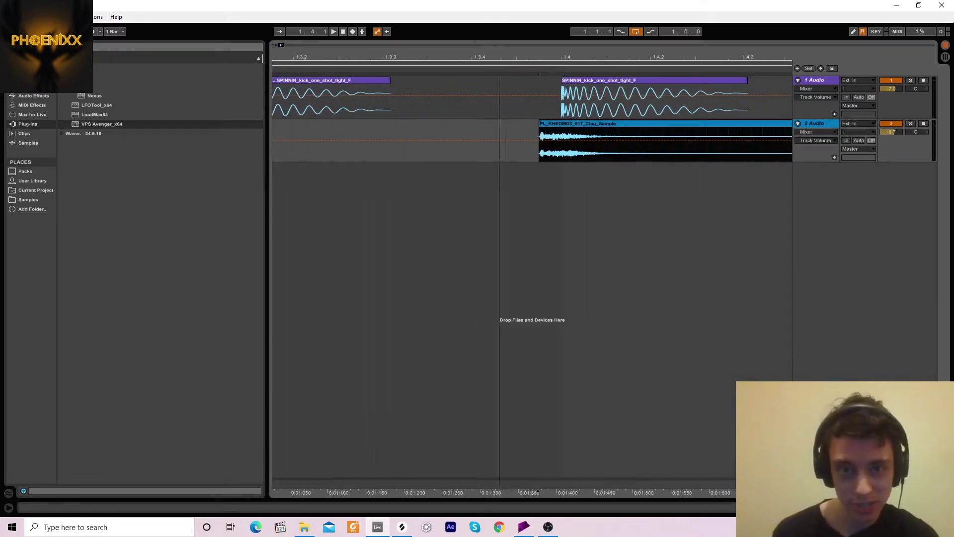
drag(499, 53, 448, 53)
click(343, 32)
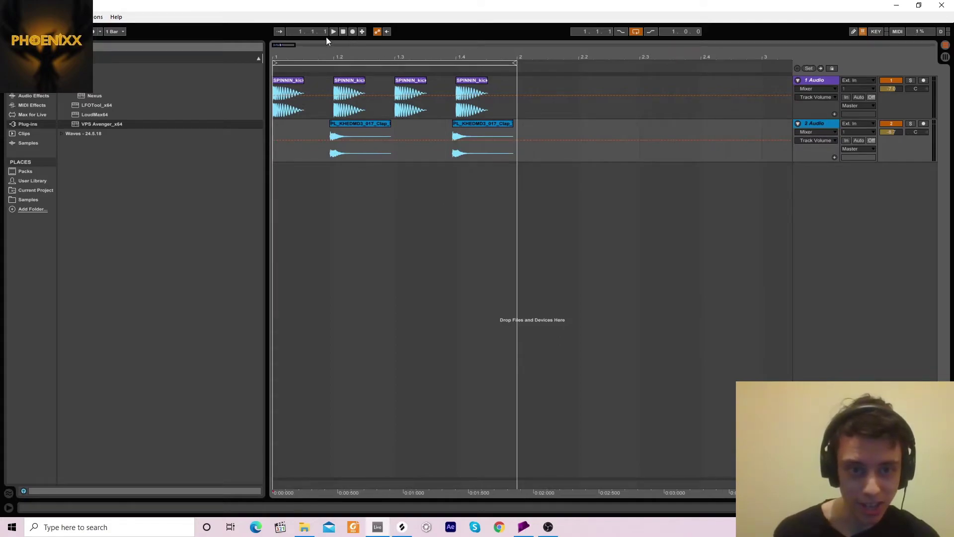
drag(307, 53, 334, 86)
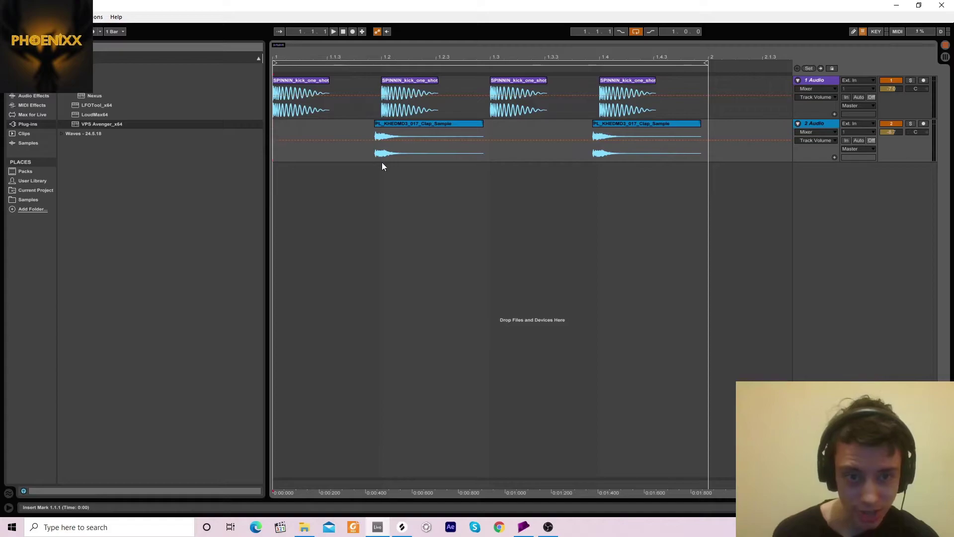
key(space)
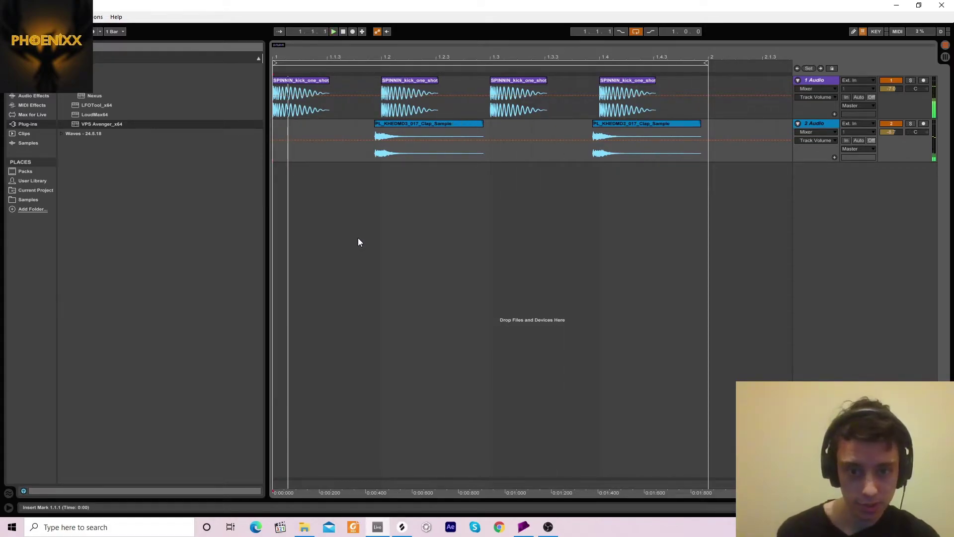
key(space)
- Select both claps, move them closer to the kicks so they hit only marginally early, and play the loop
drag(700, 177, 373, 176)
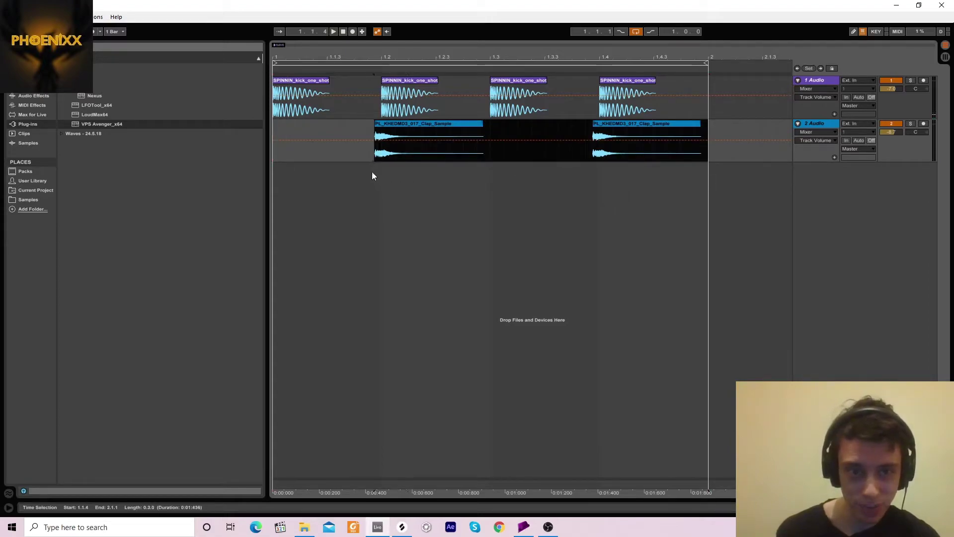
drag(375, 55, 392, 121)
drag(380, 62, 343, 59)
click(342, 33)
key(space)
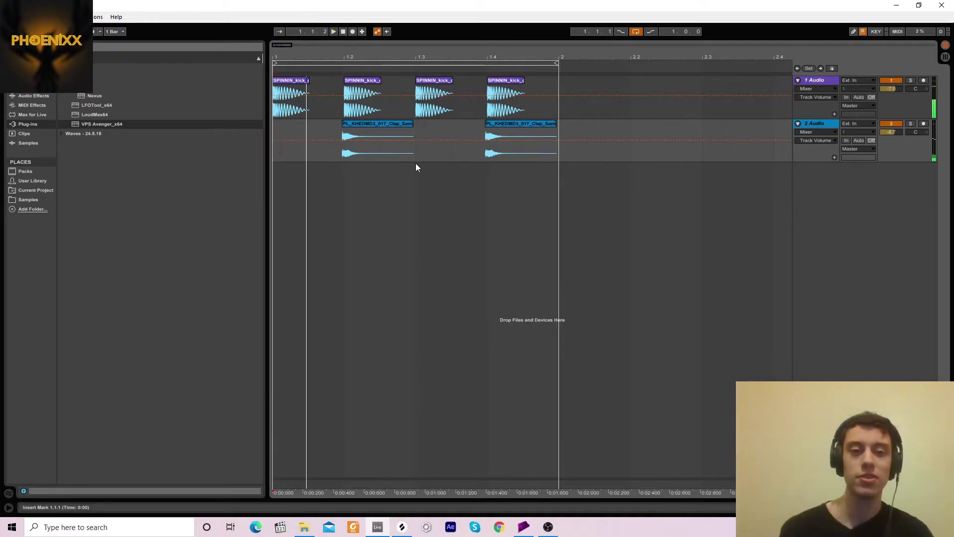
- Select both claps and move them slightly behind the kicks at beats 1.2 and 1.4
drag(556, 159, 291, 187)
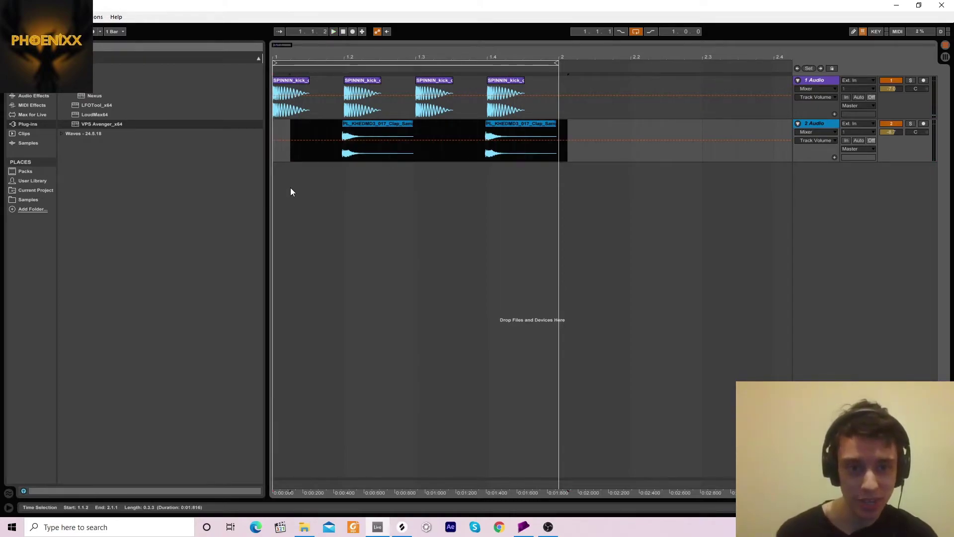
drag(346, 56, 346, 67)
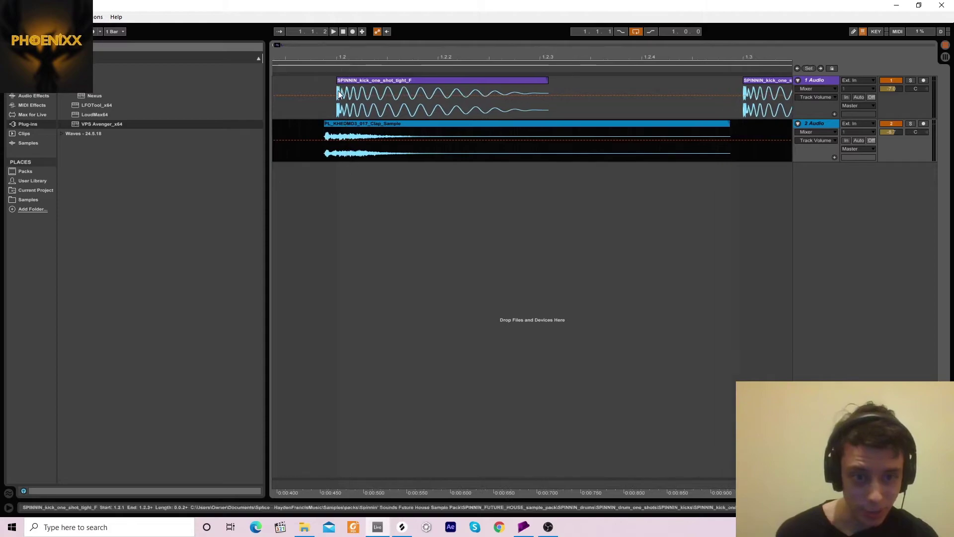
drag(336, 121, 366, 133)
click(334, 31)
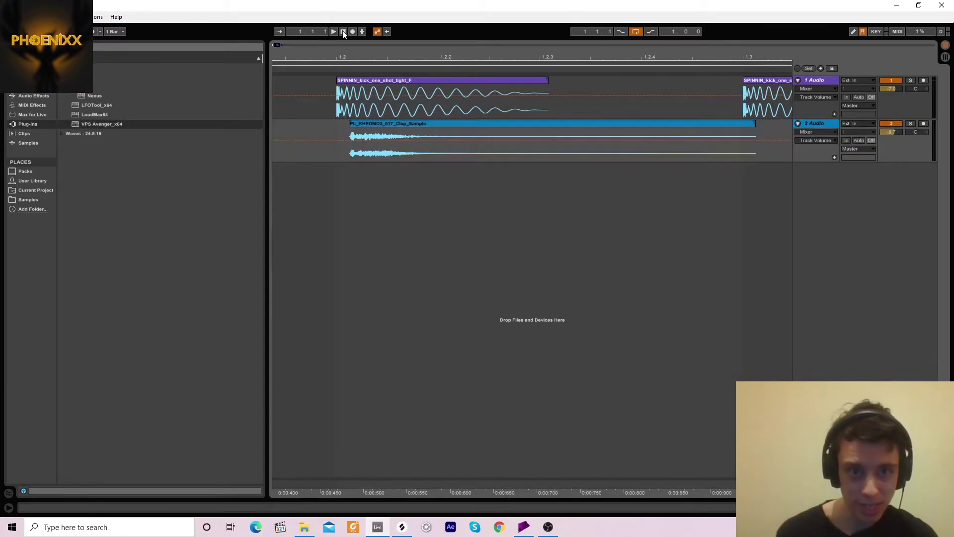
drag(351, 56, 351, 40)
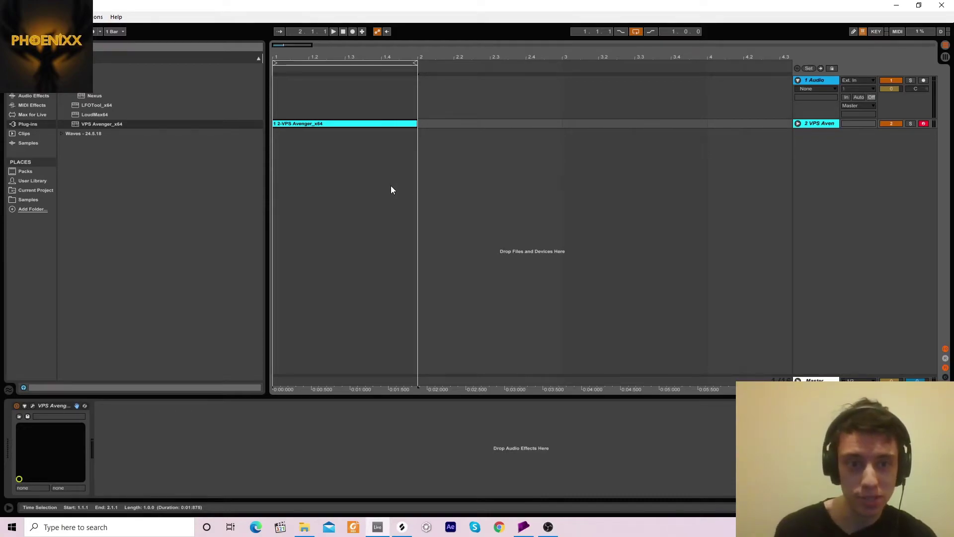
- Open the empty VPS Avenger MIDI clip in the note editor and turn on the triplet grid
click(337, 124)
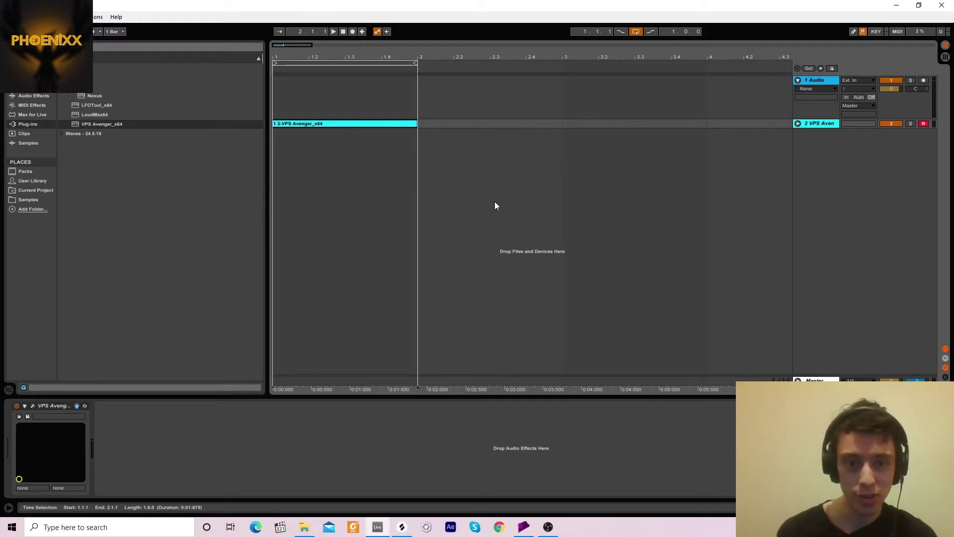
double_click(339, 125)
drag(346, 84, 207, 85)
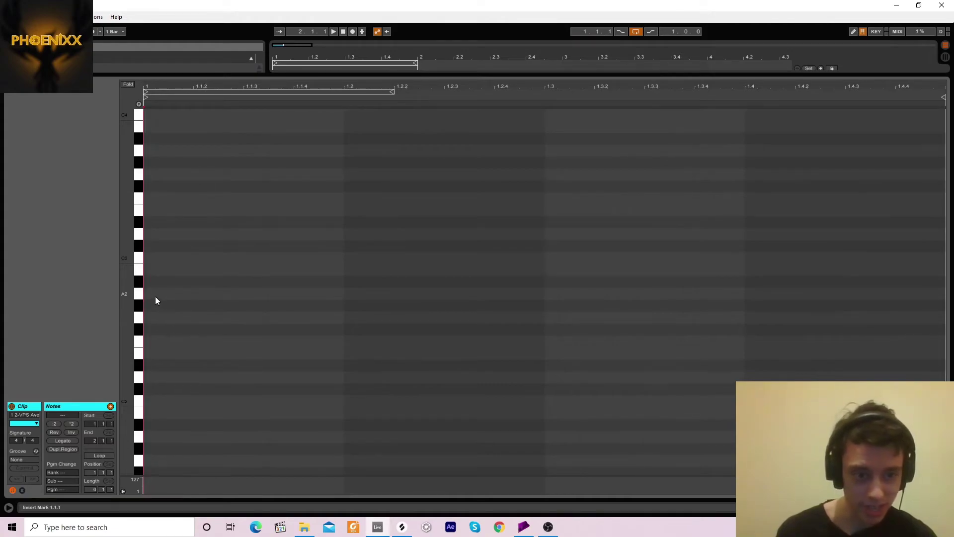
drag(292, 90, 312, 124)
drag(325, 85, 326, 64)
right_click(397, 290)
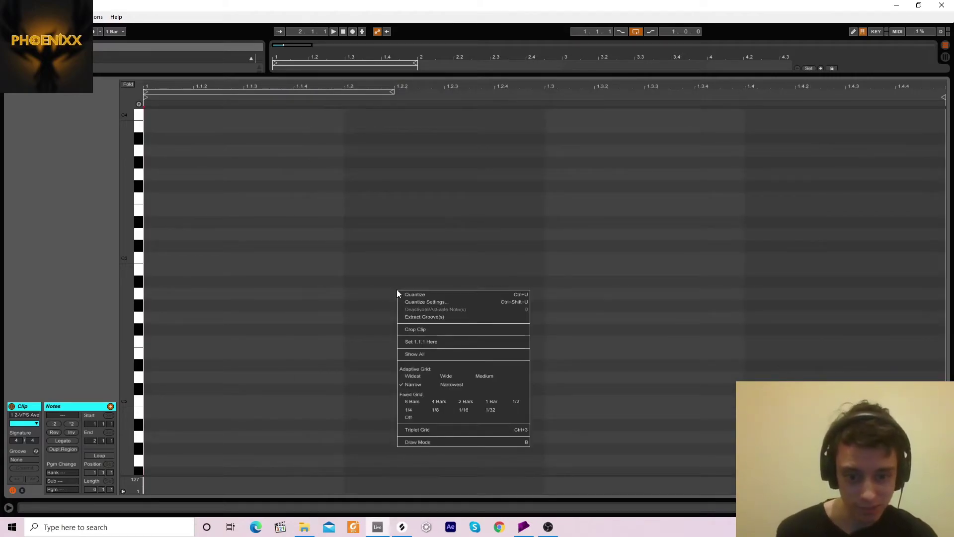
click(413, 428)
click(270, 107)
key(Home)
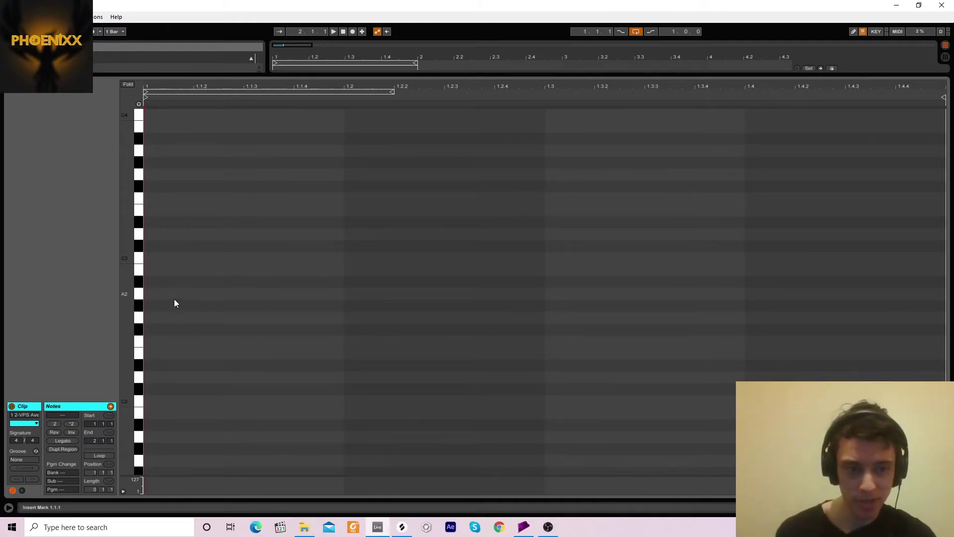
- Draw an A2 note from 1.1.1 to about 1.1.3 and play it
double_click(155, 293)
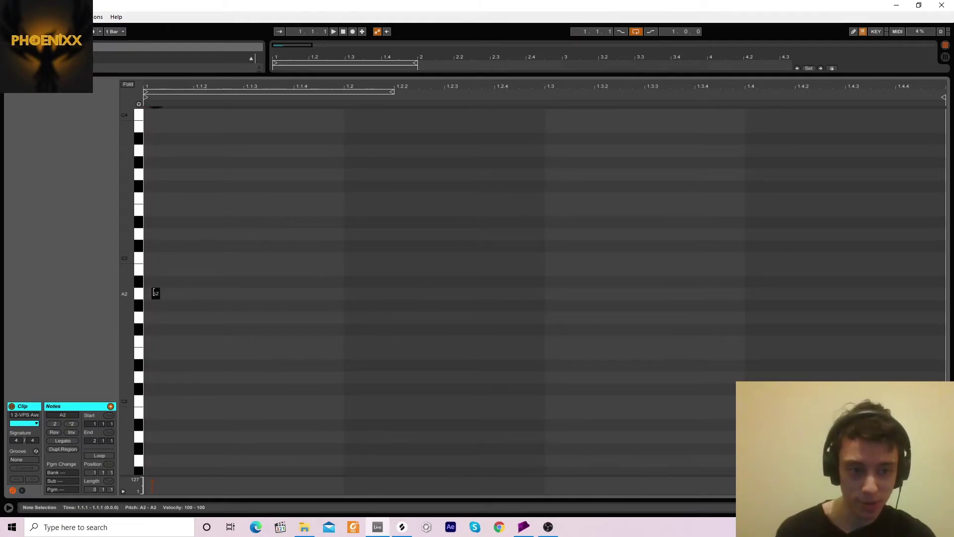
drag(155, 294, 285, 293)
click(214, 293)
key(space)
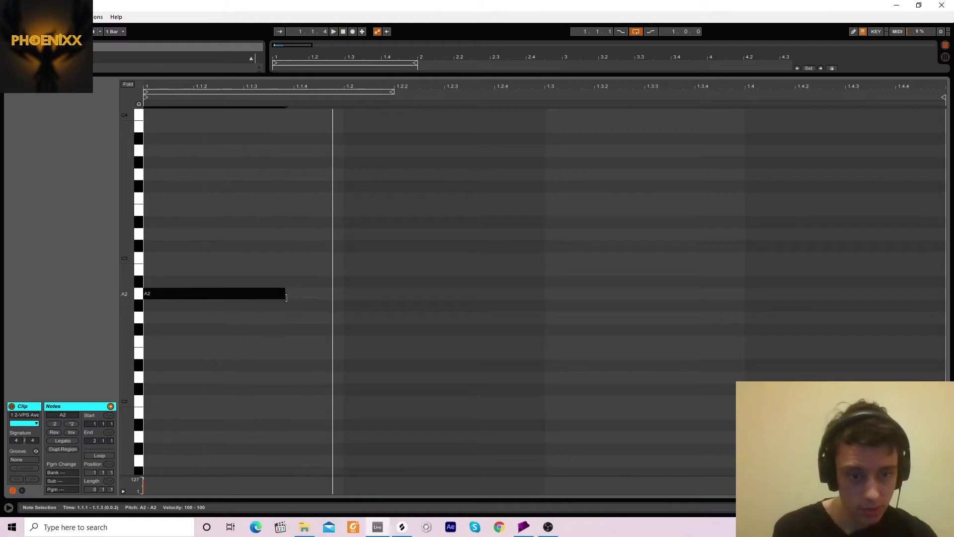
- Shorten the A2 note to a third of a beat and duplicate it twice to fill 1.1.1 to 1.2.1
drag(285, 294, 202, 293)
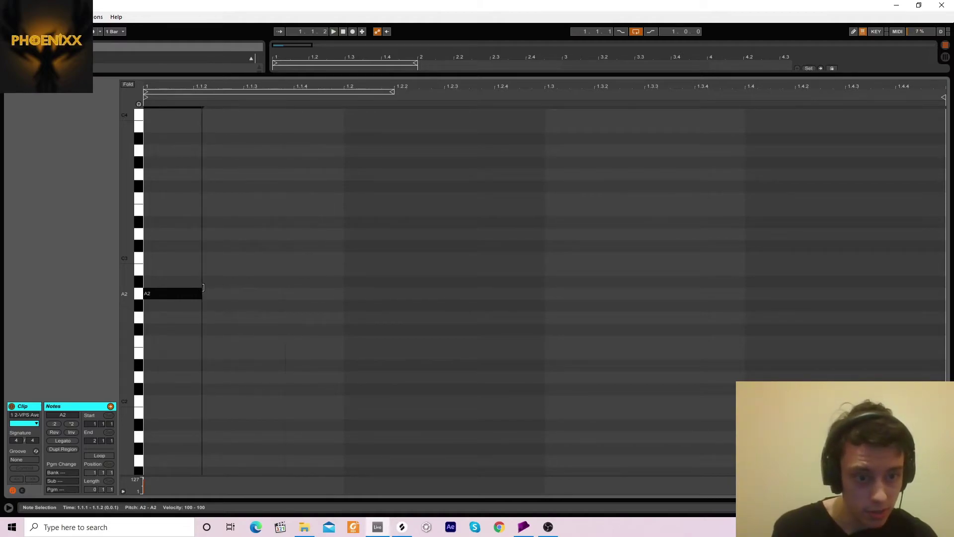
key(ctrl+d)
key(ctrl+d)
drag(201, 293, 208, 293)
key(ctrl+d)
key(ctrl+d)
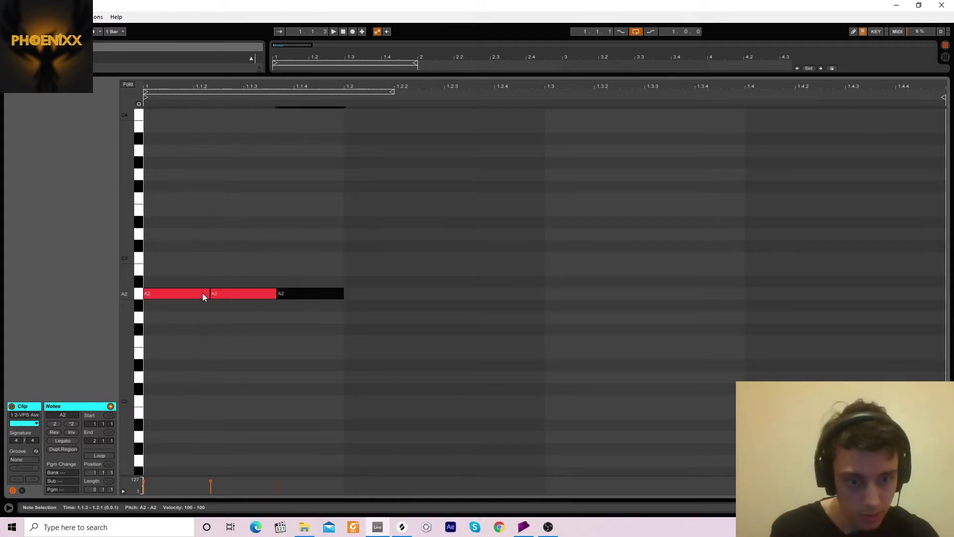
- Play back the three A2 triplet notes and select all of them
key(space)
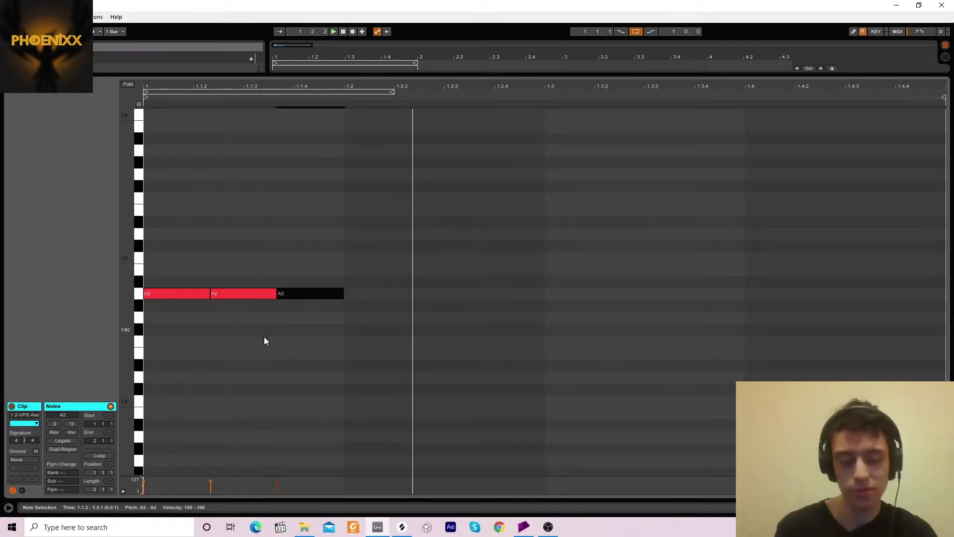
key(space)
drag(306, 345, 184, 272)
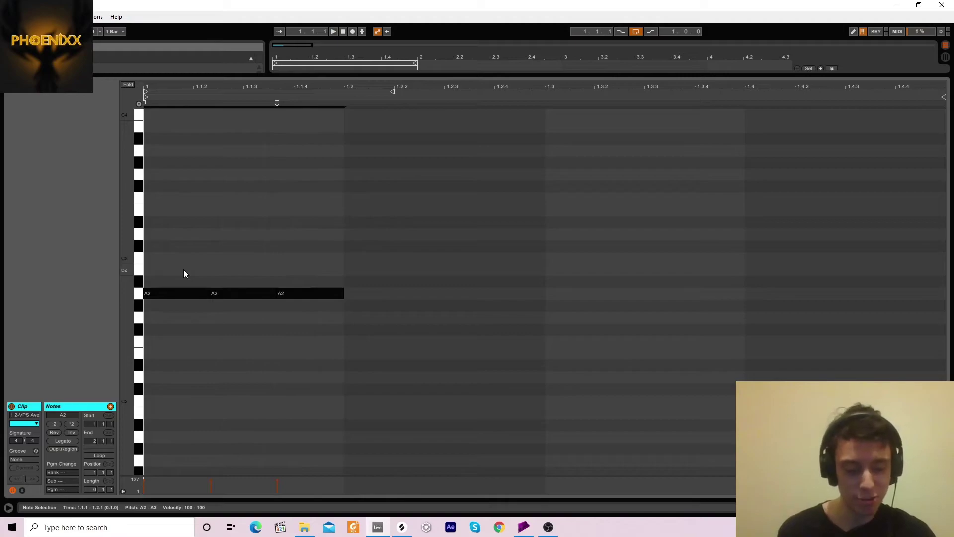
- Duplicate the three selected A2 triplet notes three times to fill the bar to 2.1.1 and play it
key(ctrl+d)
key(ctrl+d)
key(ctrl+d)
key(space)
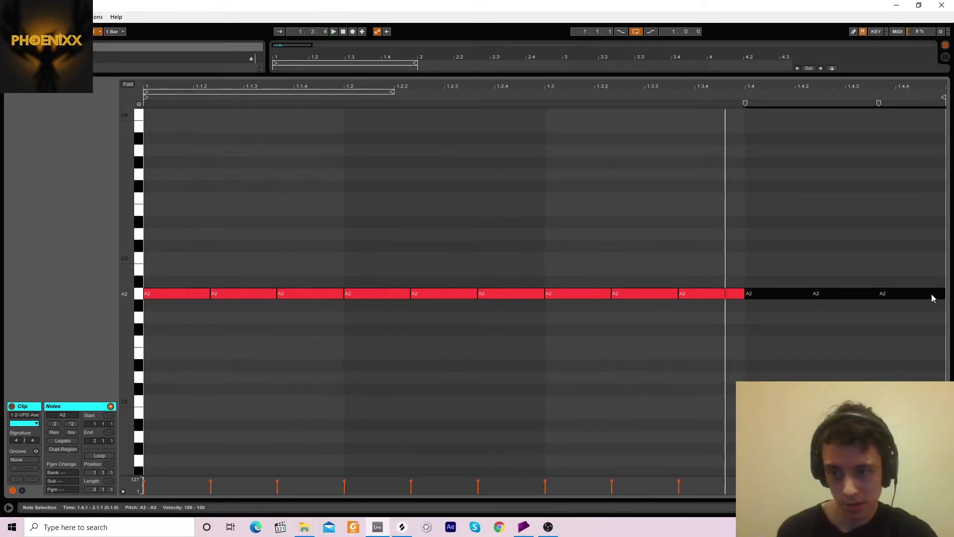
- Select all twelve A2 triplet notes, shorten them to about half their length and play them back
drag(937, 339, 151, 234)
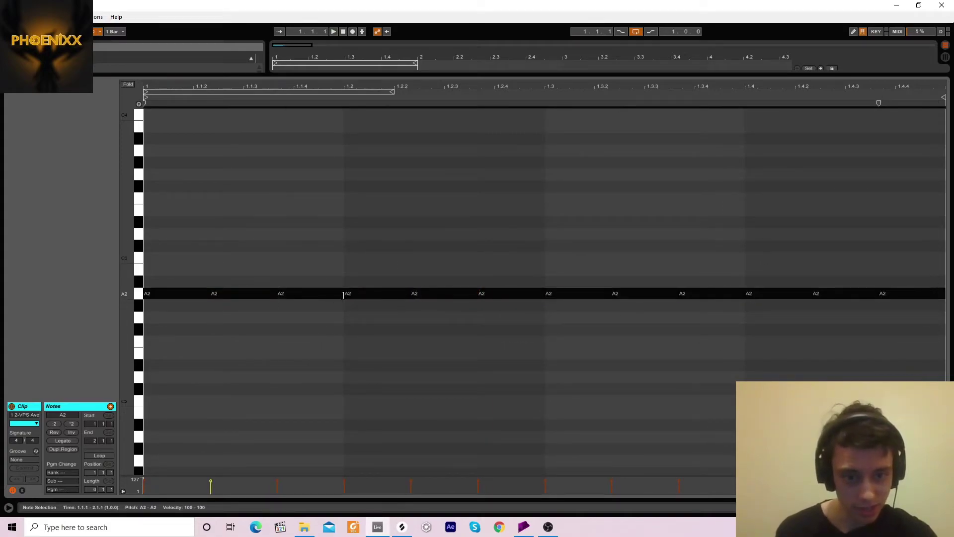
drag(343, 295, 308, 294)
key(space)
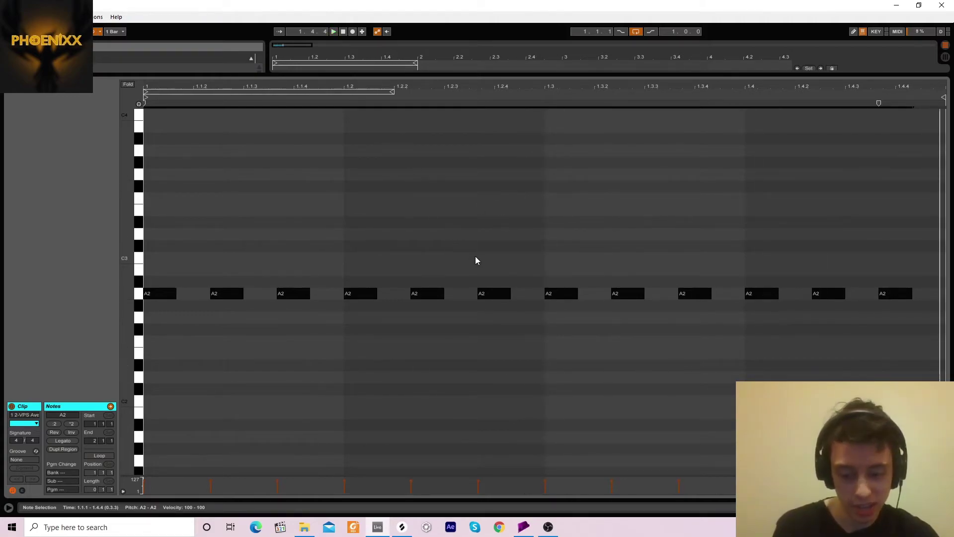
- Delete all the triplet notes, stop playback and turn off the triplet grid
key(Delete)
key(space)
right_click(237, 319)
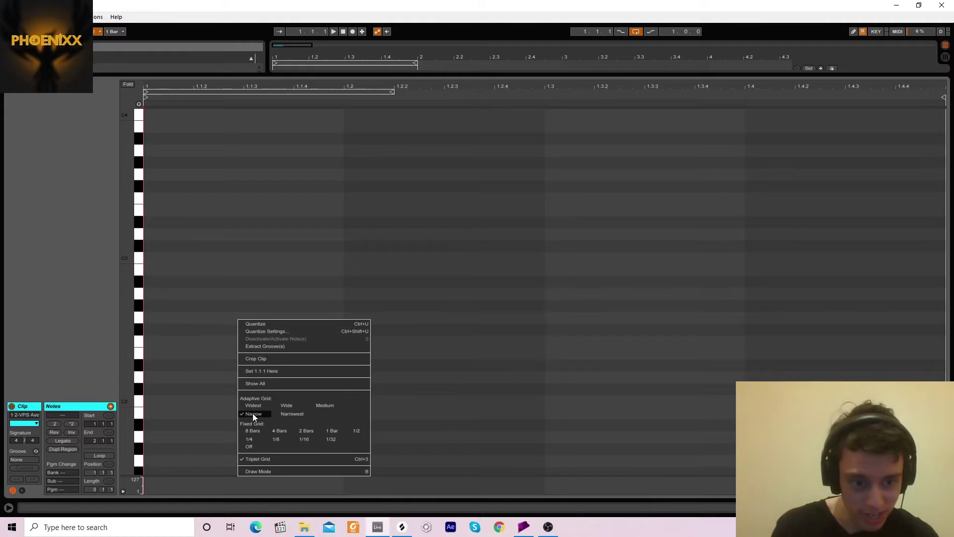
click(258, 458)
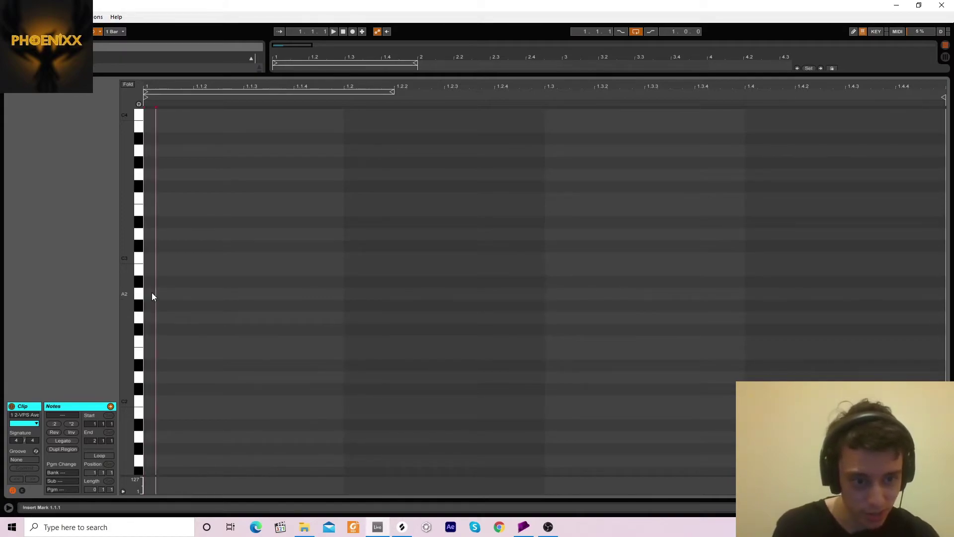
- Draw an A2 note from 1.1.1 to about 1.1.2 and place a duplicate at 1.1.3
drag(153, 295, 214, 298)
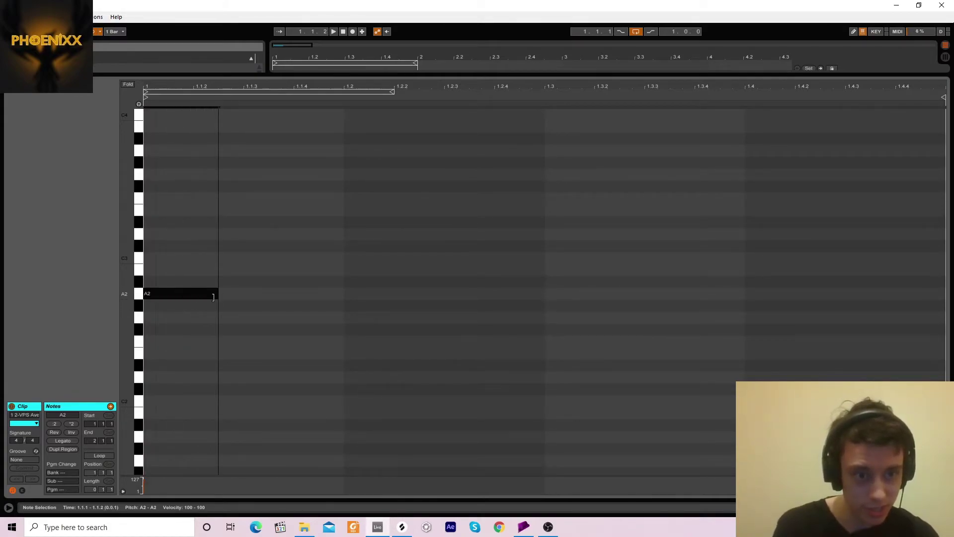
key(ctrl+d)
key(Right)
- Duplicate the pair of A2 notes across the bar, aligning each copy to the start of a beat, and play them
drag(355, 323, 52, 224)
key(ctrl+d)
key(ctrl+z)
drag(546, 361, 356, 281)
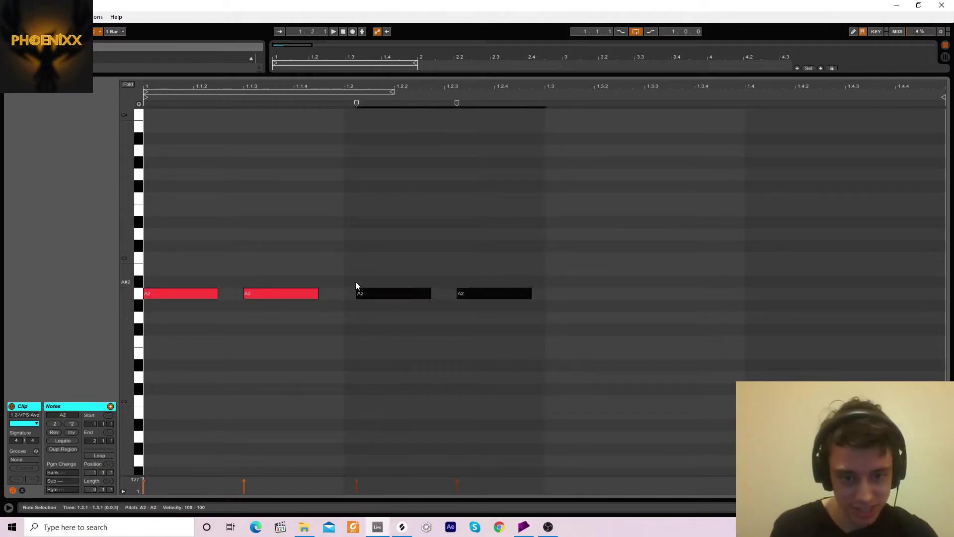
key(Left)
key(ctrl+d)
key(Right)
key(ctrl+d)
key(space)
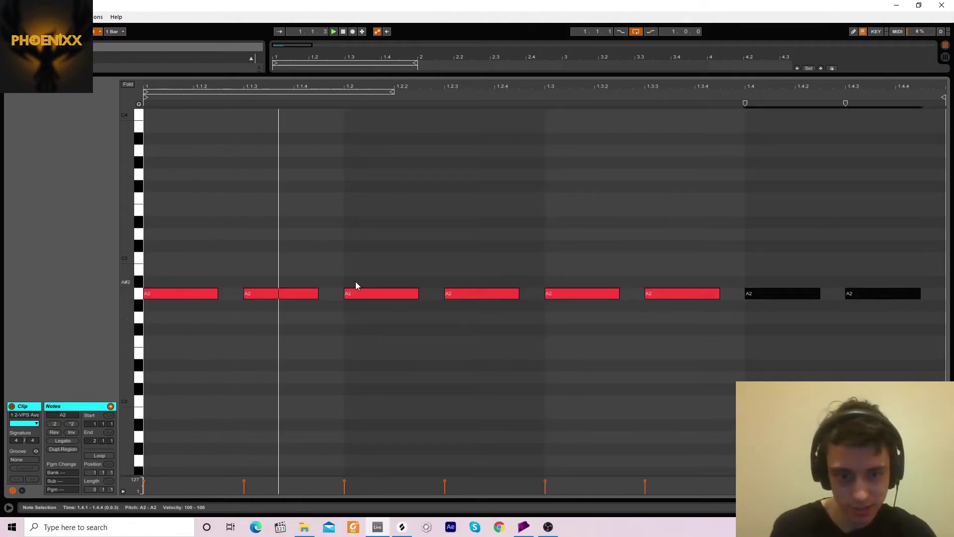
- Undo the straight-note edits back to the twelve shortened A2 triplet notes and play them
key(ctrl+z)
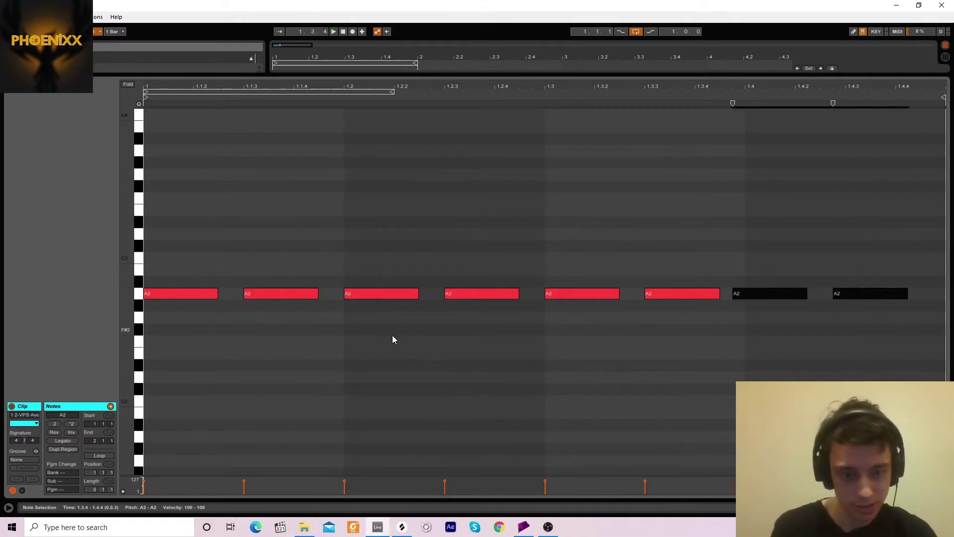
key(ctrl+z)
key(ctrl+z)
key(ctrl+z)
key(ctrl+z)
key(ctrl+z)
key(ctrl+z)
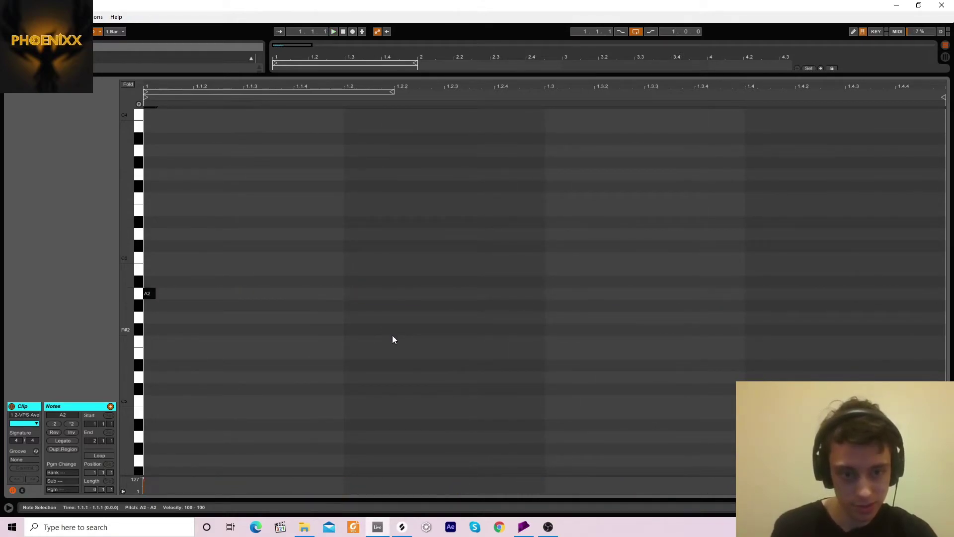
key(ctrl+z)
key(space)
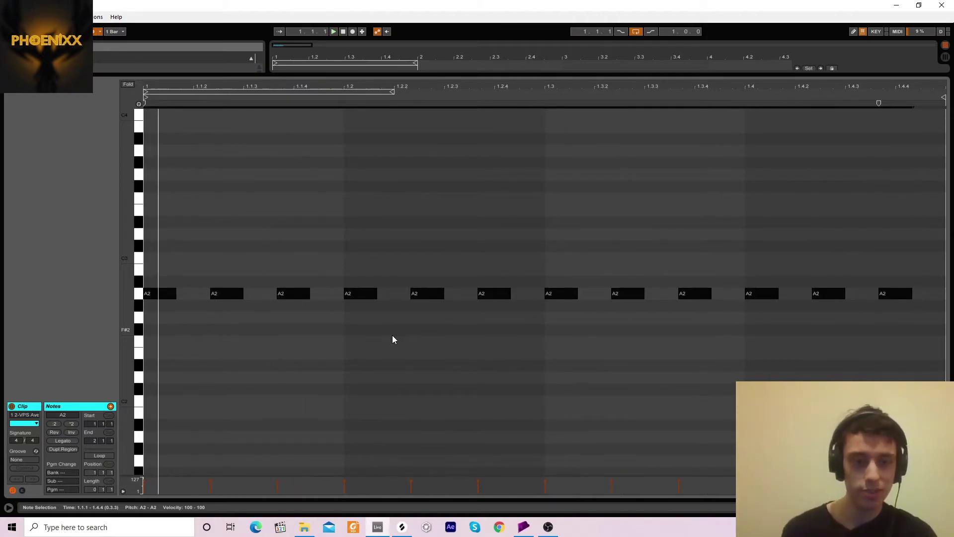
key(space)
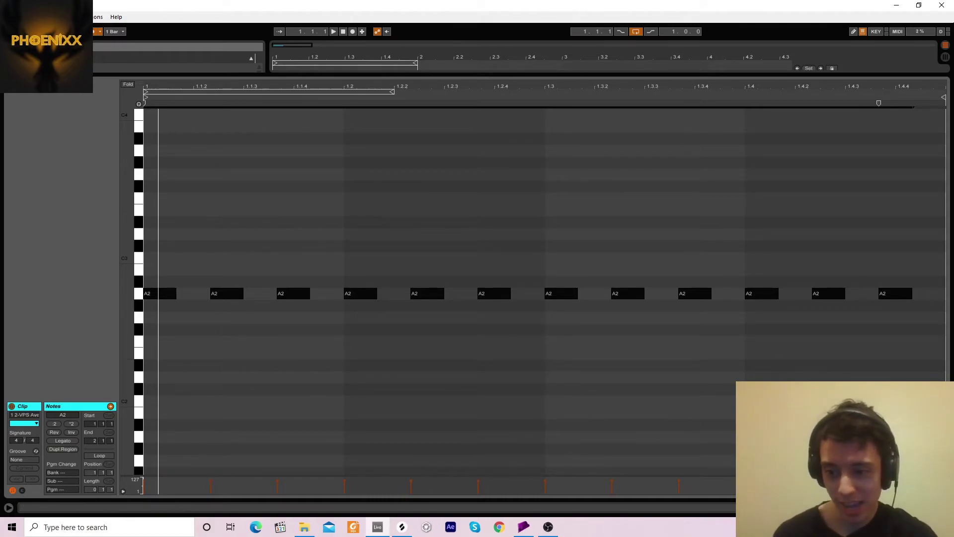
- Return from the note editor to the arrangement and add an EQ Eight to the VPS Avenger track
key(ctrl+alt+l)
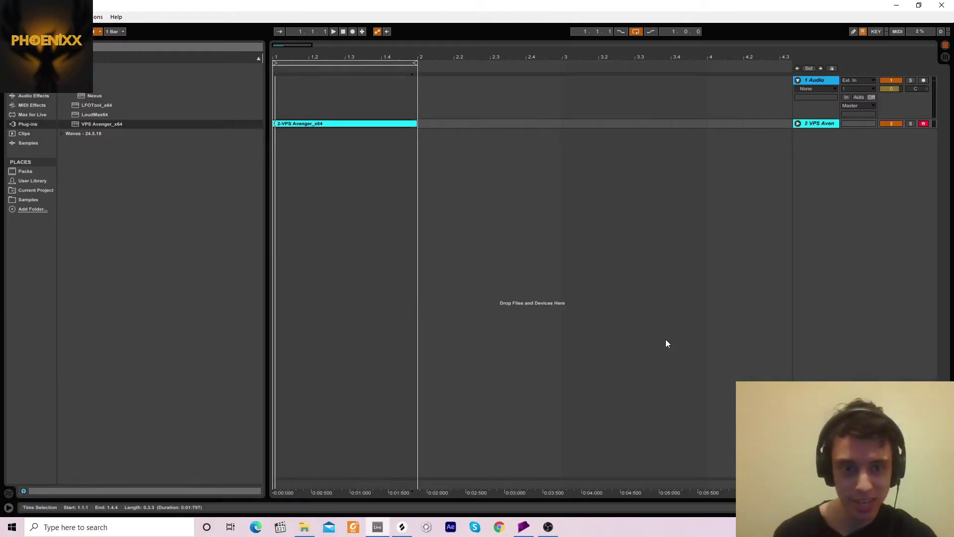
click(418, 126)
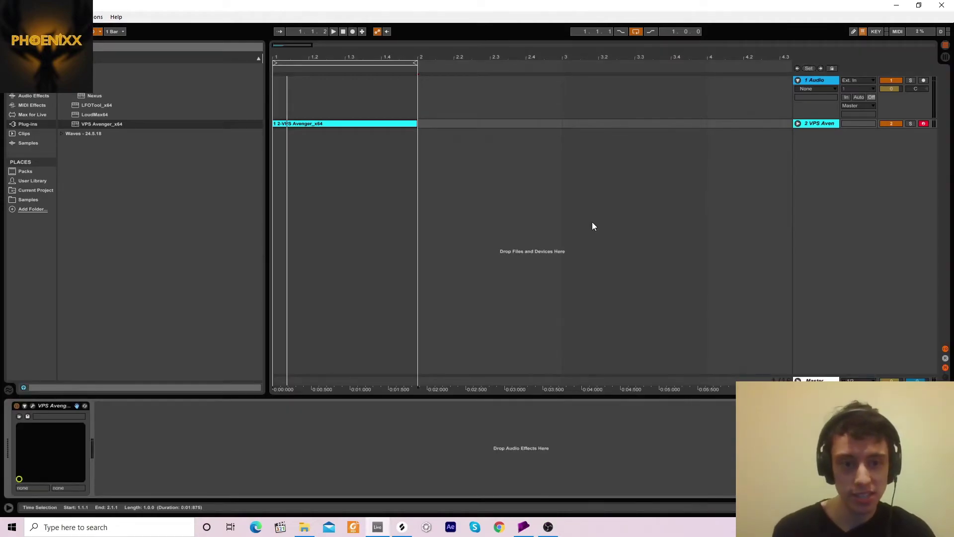
click(20, 95)
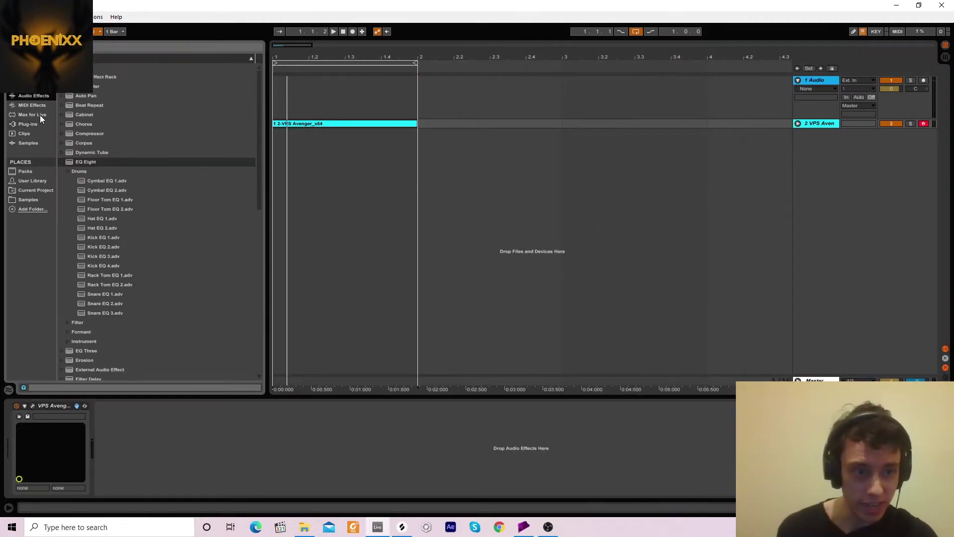
drag(81, 159, 300, 123)
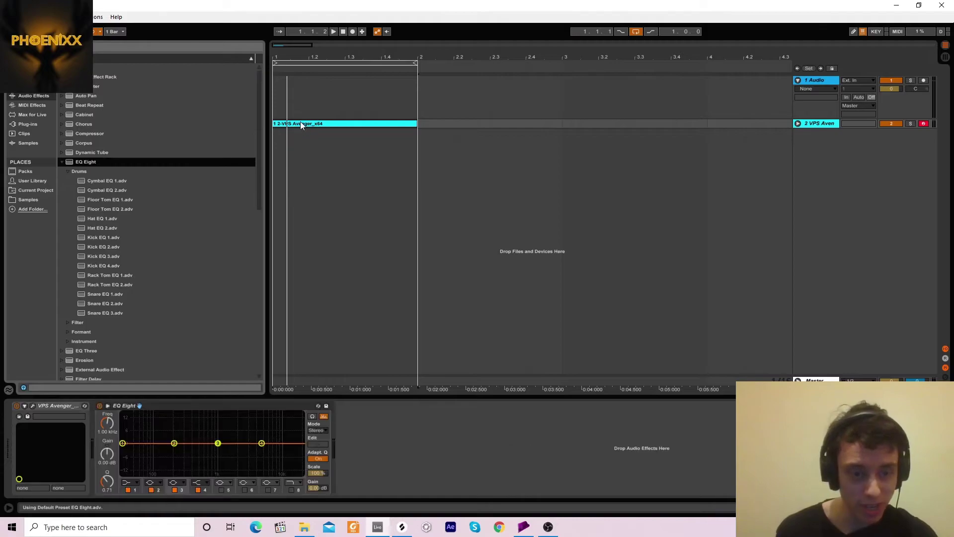
- Set EQ Eight's band 1 to a low-cut filter and raise its cutoff frequency slightly
click(130, 482)
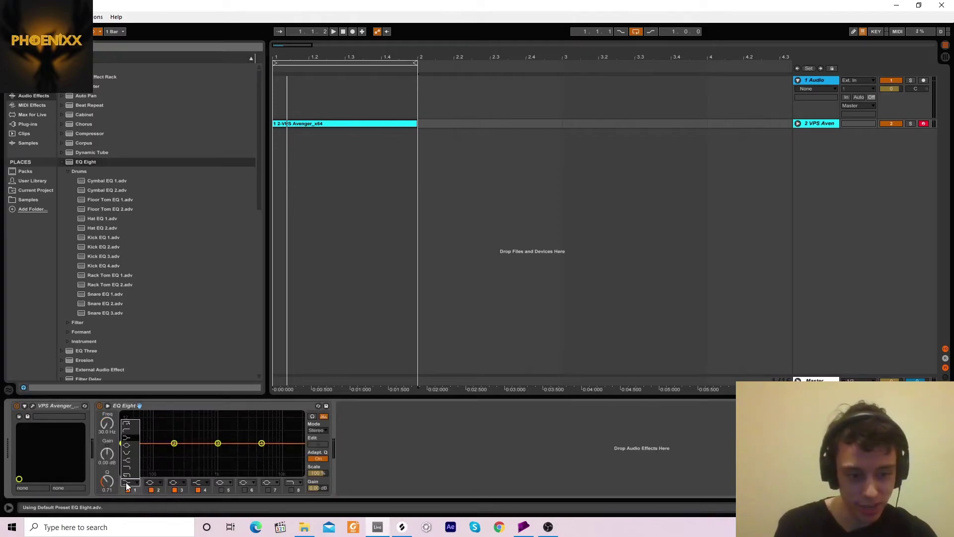
click(128, 426)
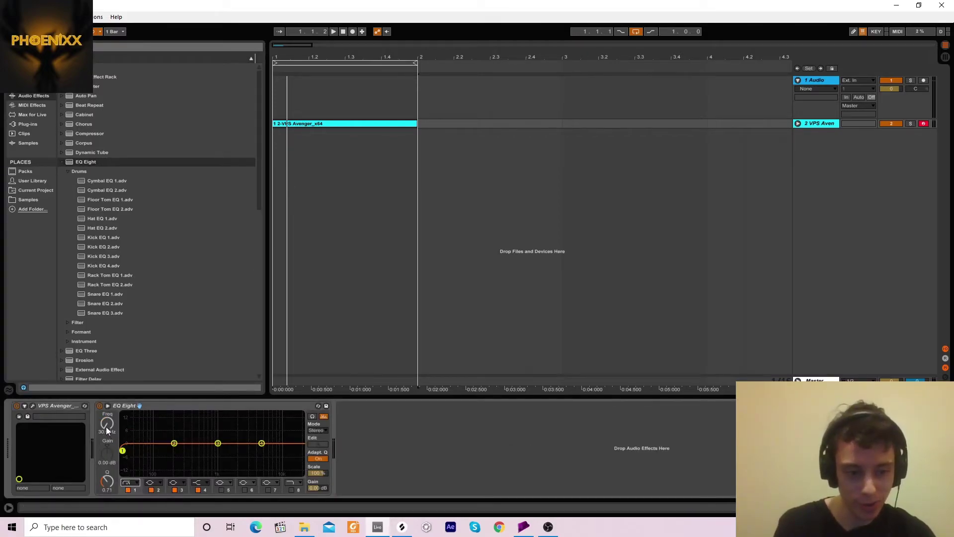
drag(120, 451, 126, 452)
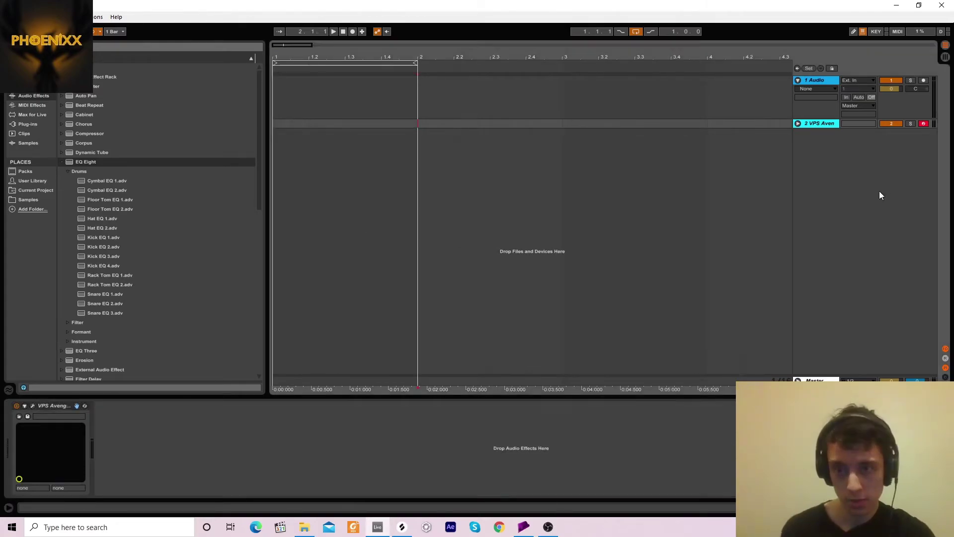
- Search the audio effects for Reverb, add it to the VPS Avenger track and set its decay time to 4.76 s
click(274, 128)
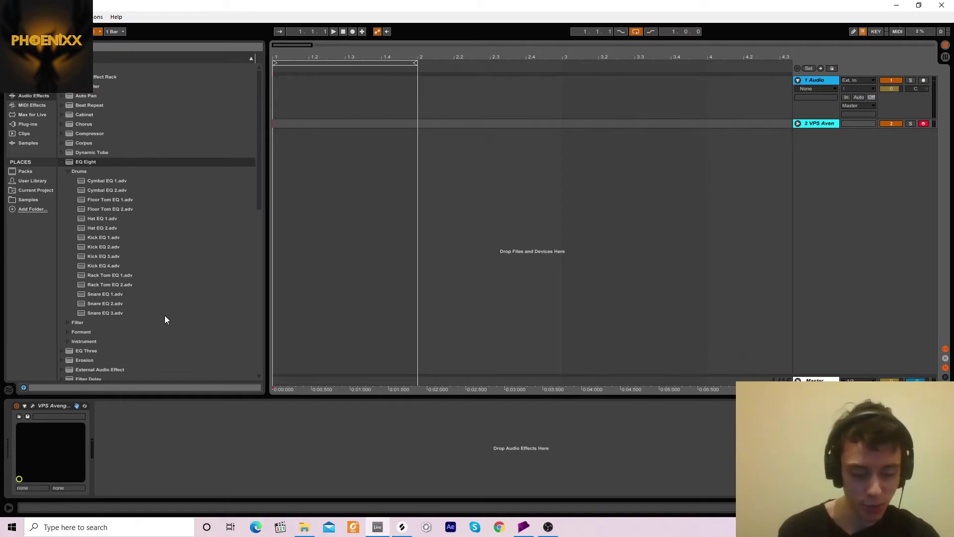
click(273, 138)
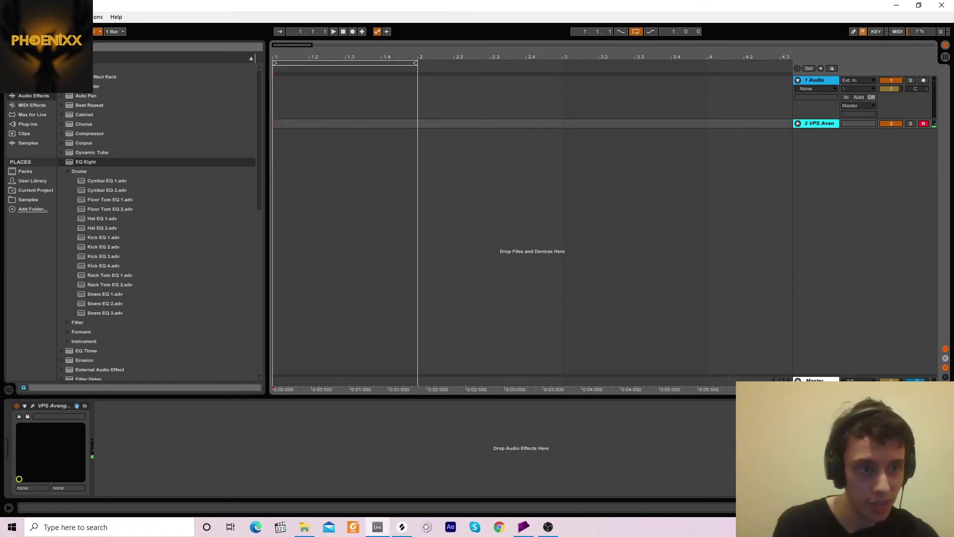
key(ctrl+f)
text(rack)
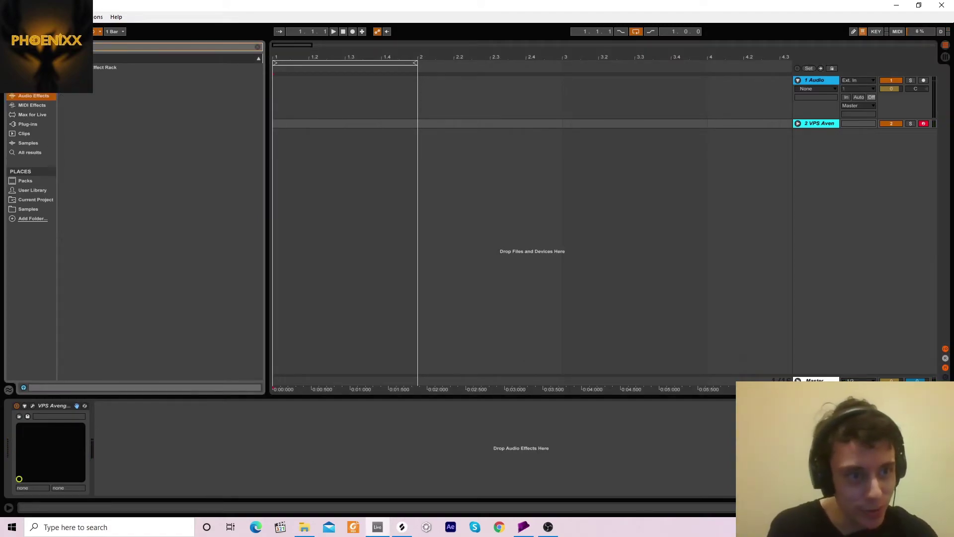
drag(79, 87, 276, 125)
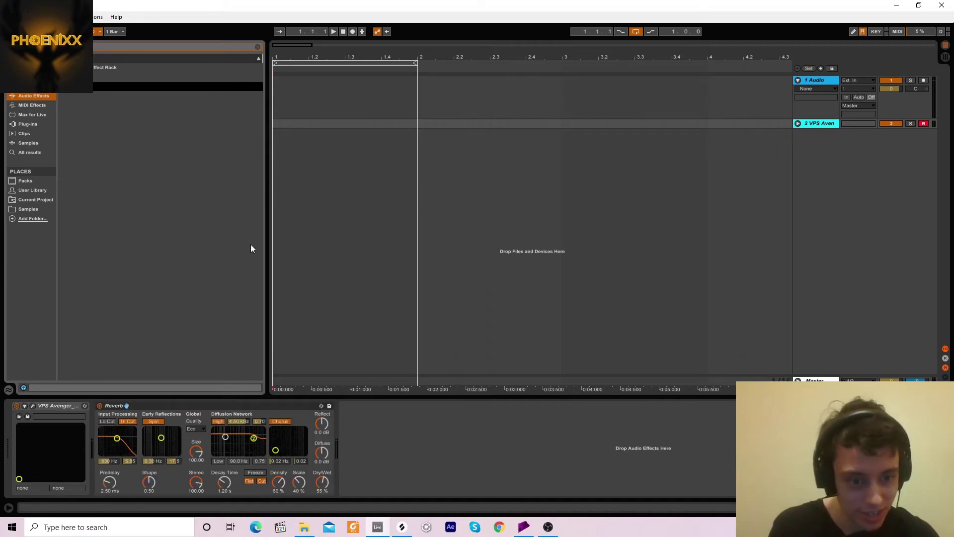
click(222, 480)
drag(224, 482, 222, 481)
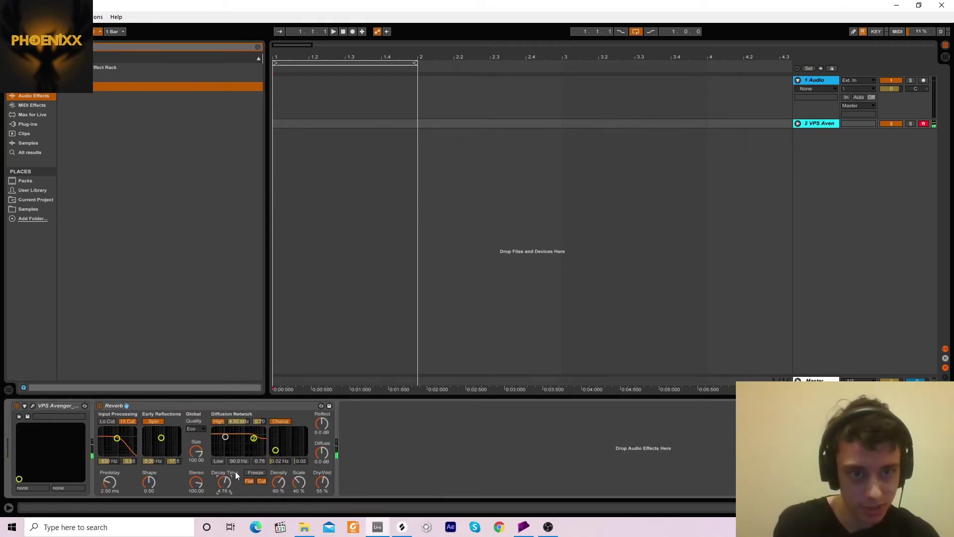
- Record a short MIDI clip from bar 1 on the VPS Avenger track and open it in the note editor
click(351, 33)
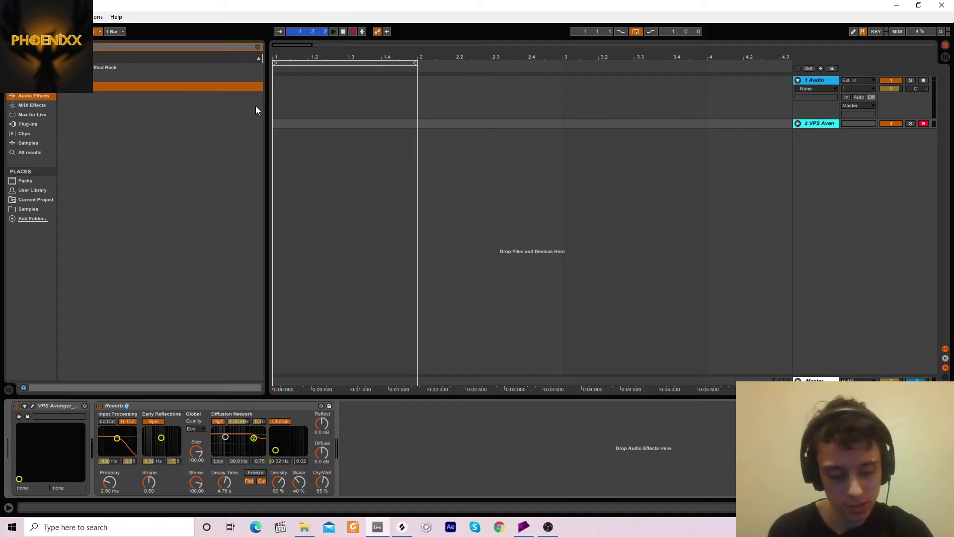
key(space)
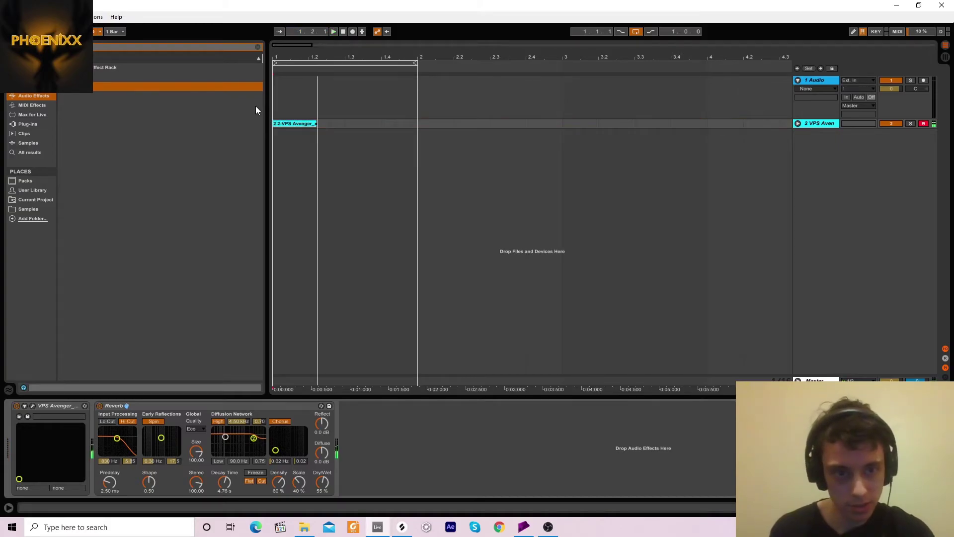
double_click(284, 124)
key(space)
- Delete the second A2 note, extend the first A2 note from 1.1.1 to just before 1.1.2 and play it
click(149, 115)
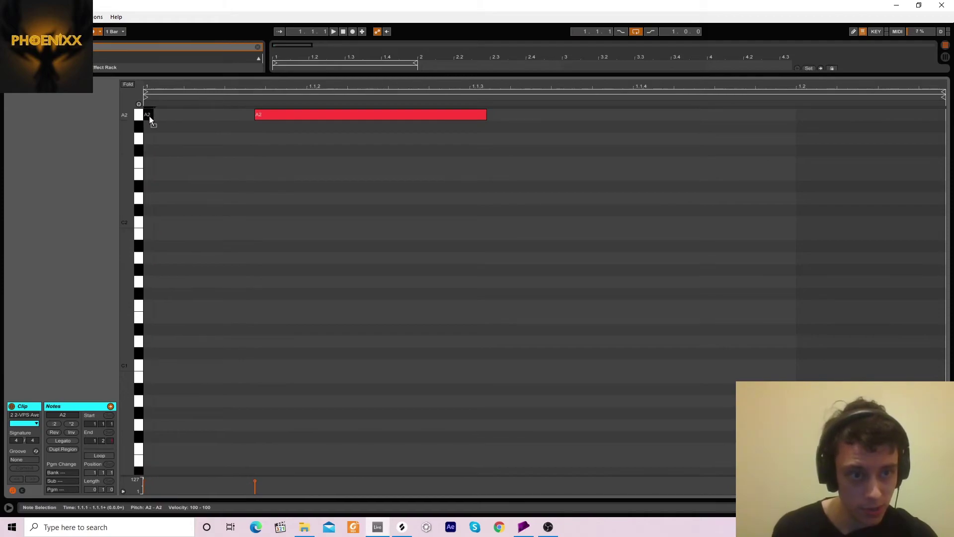
click(272, 114)
key(Delete)
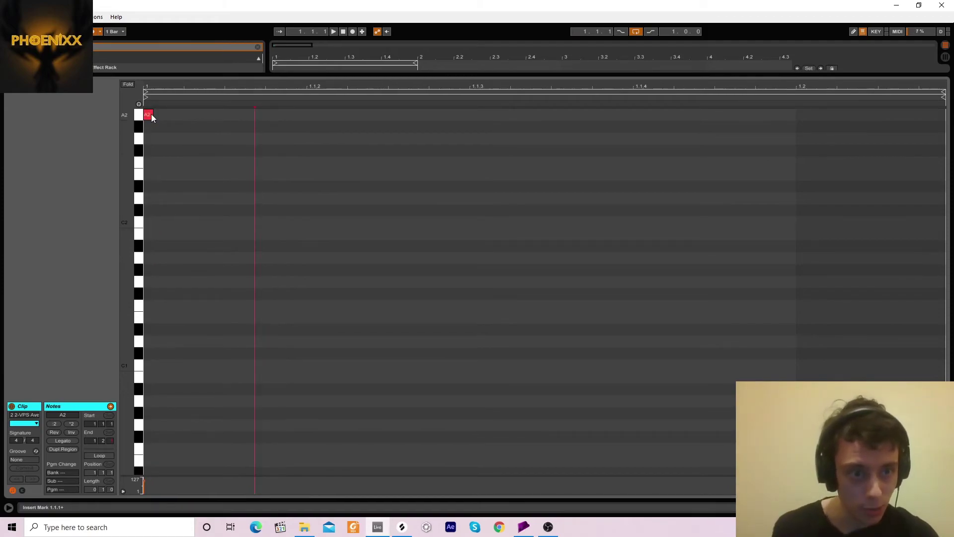
drag(151, 115, 276, 114)
key(space)
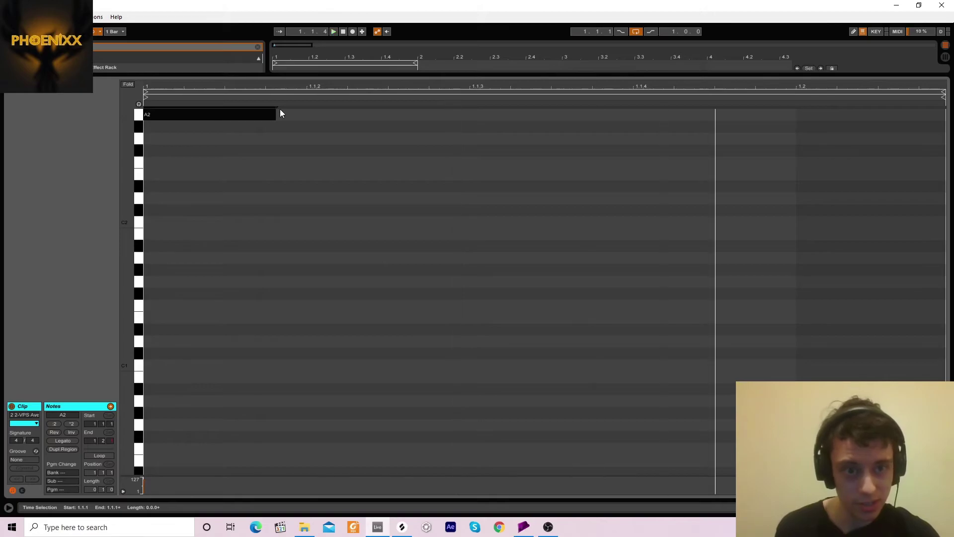
- Unfold the VPS Avenger track in the arrangement, freeze and flatten it to audio, and select the Freeze tail clip
click(944, 507)
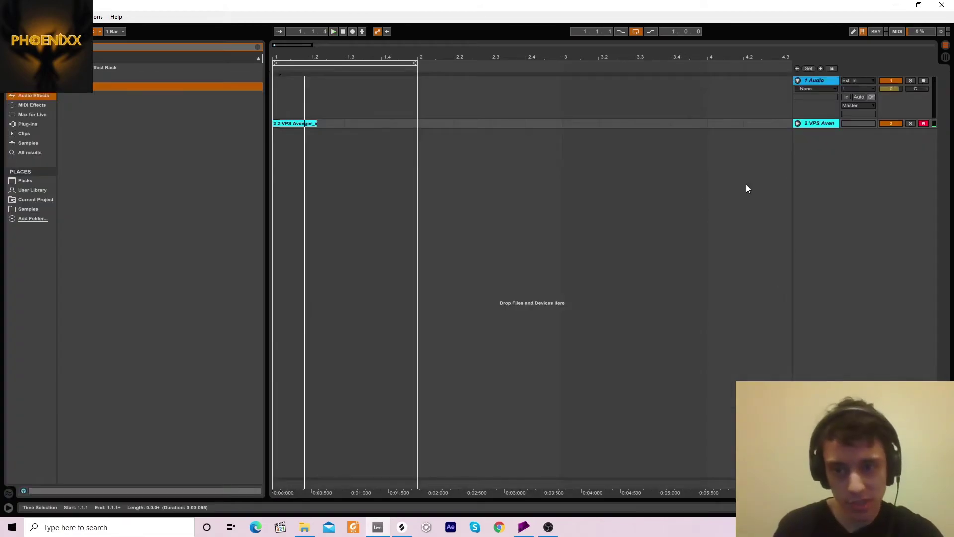
click(797, 123)
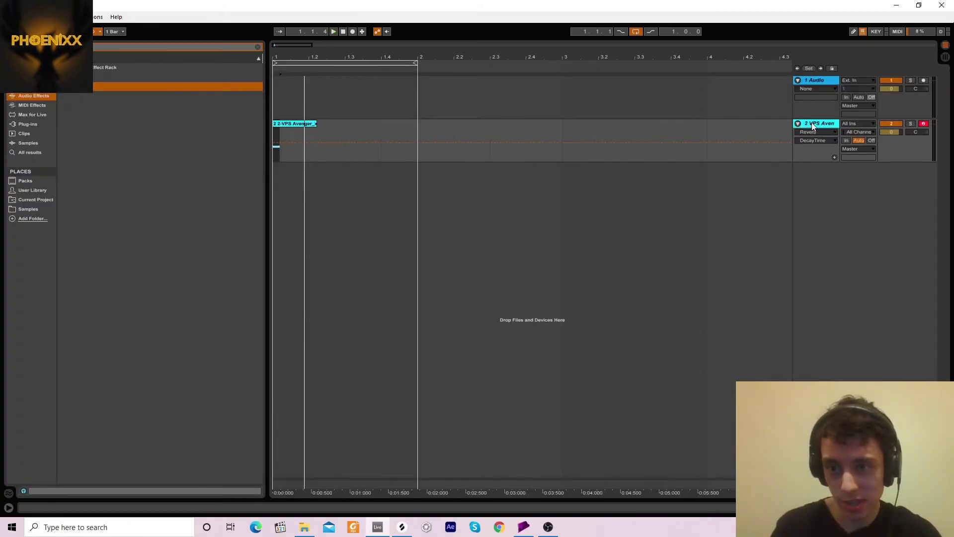
right_click(811, 122)
click(815, 183)
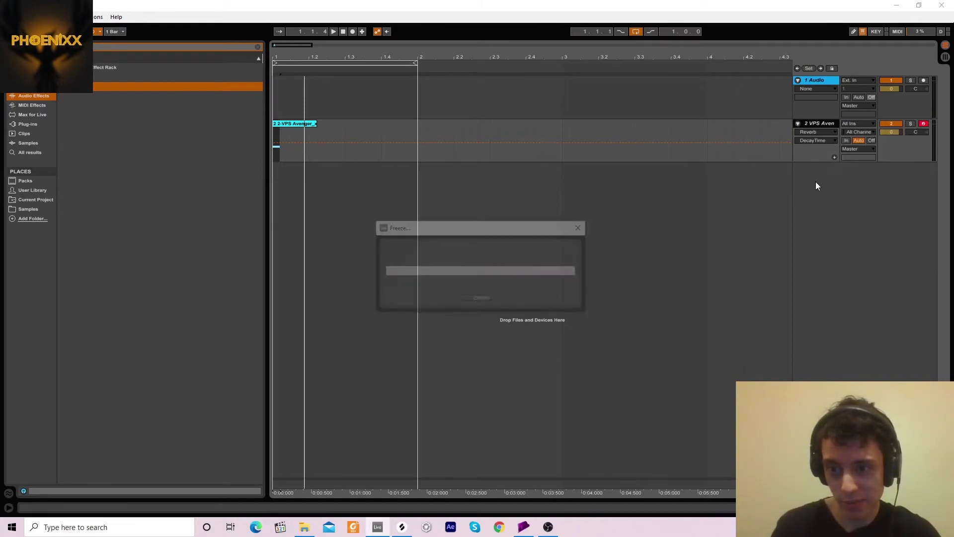
right_click(813, 124)
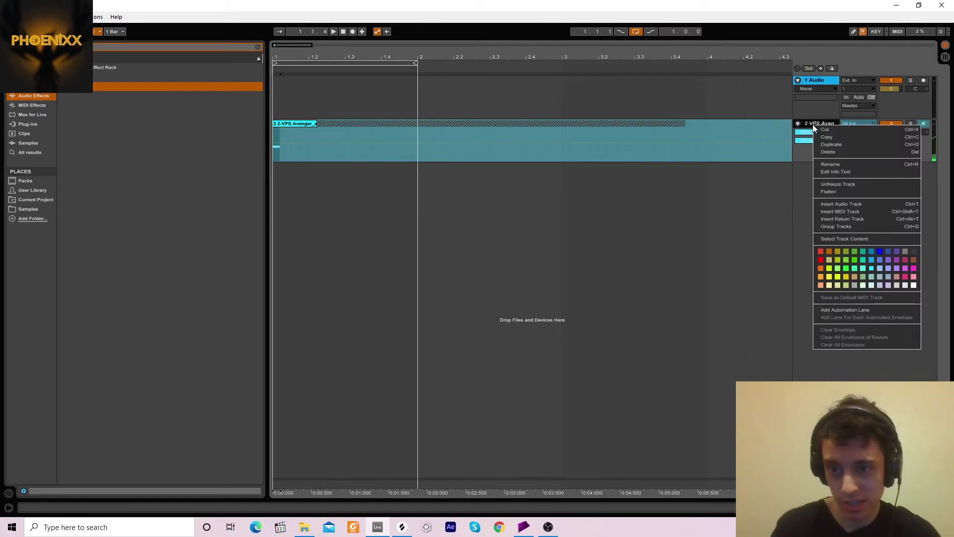
click(824, 191)
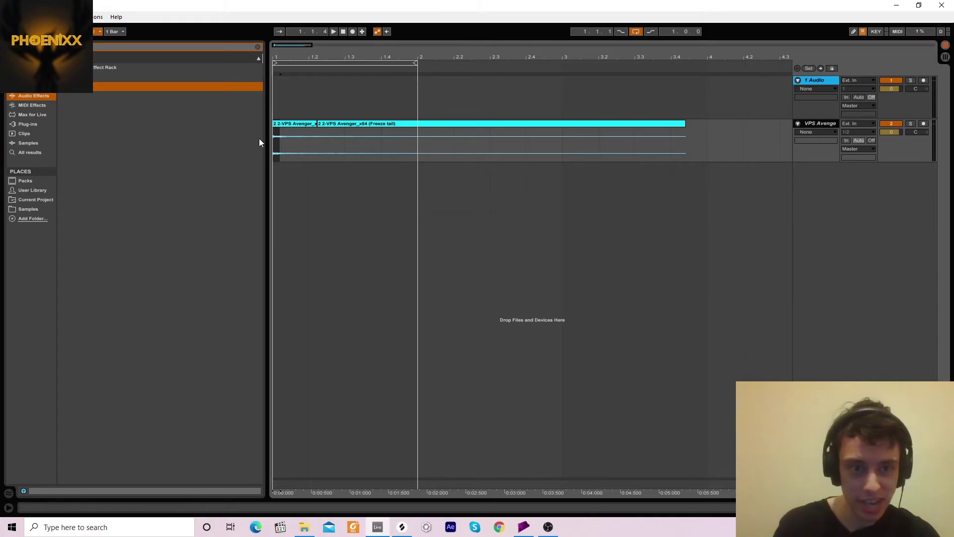
click(319, 124)
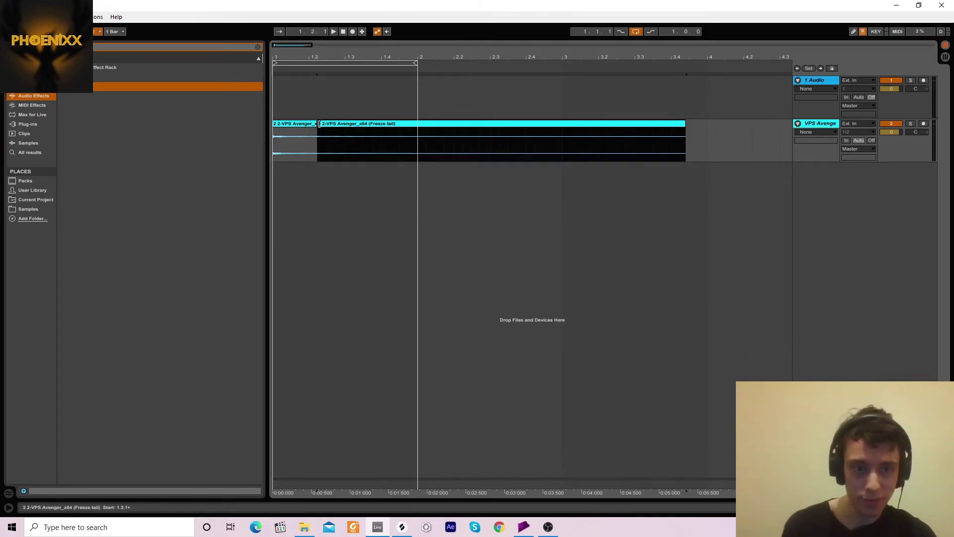
- Extend the Freeze tail clip's start back to just after 1.1.2 and delete the short Freeze clip before it
drag(319, 125, 291, 124)
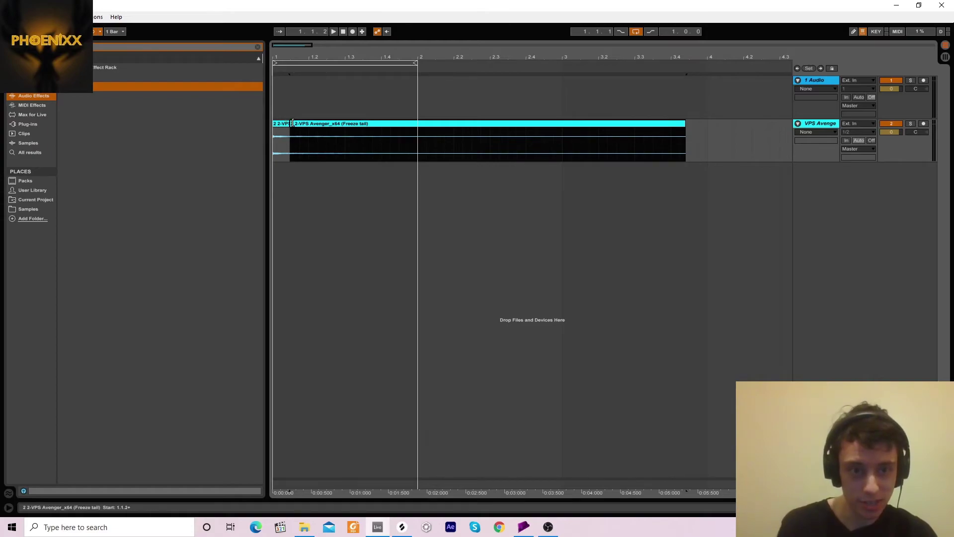
click(282, 128)
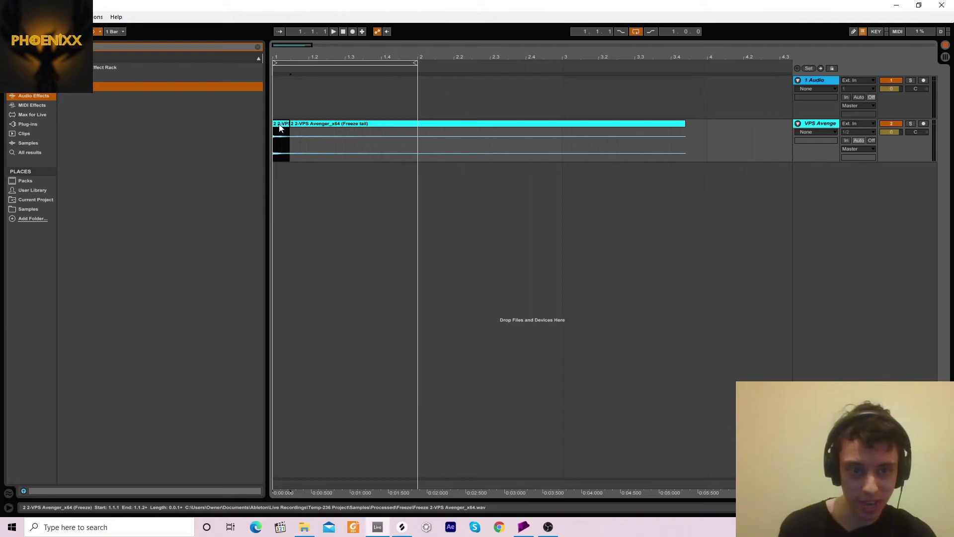
key(Delete)
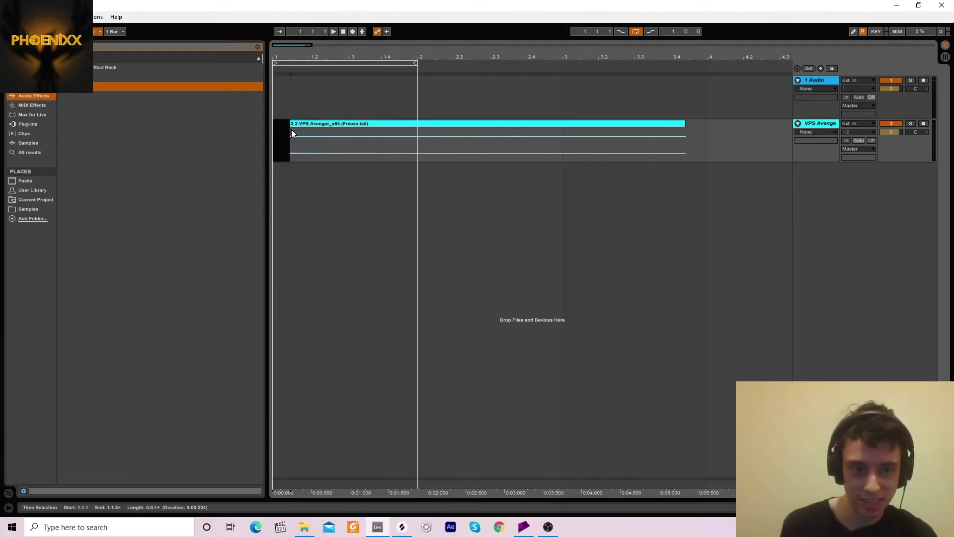
- Solo the VPS Avenger track and play the remaining Freeze tail clip
click(300, 128)
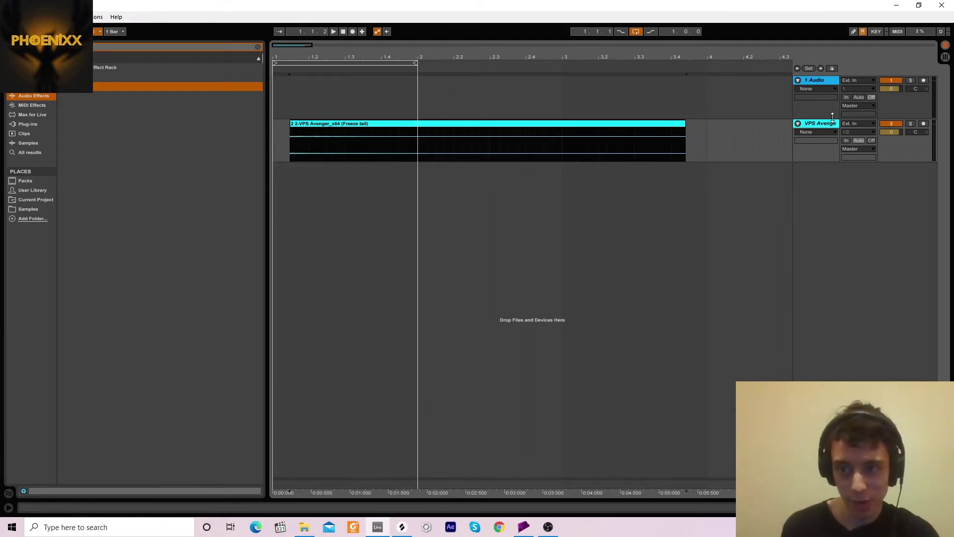
click(910, 125)
key(space)
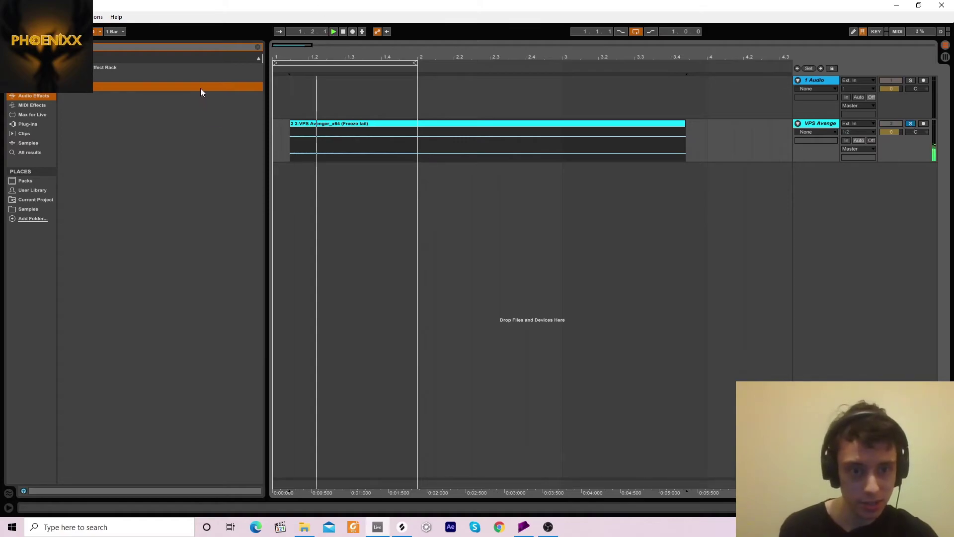
key(space)
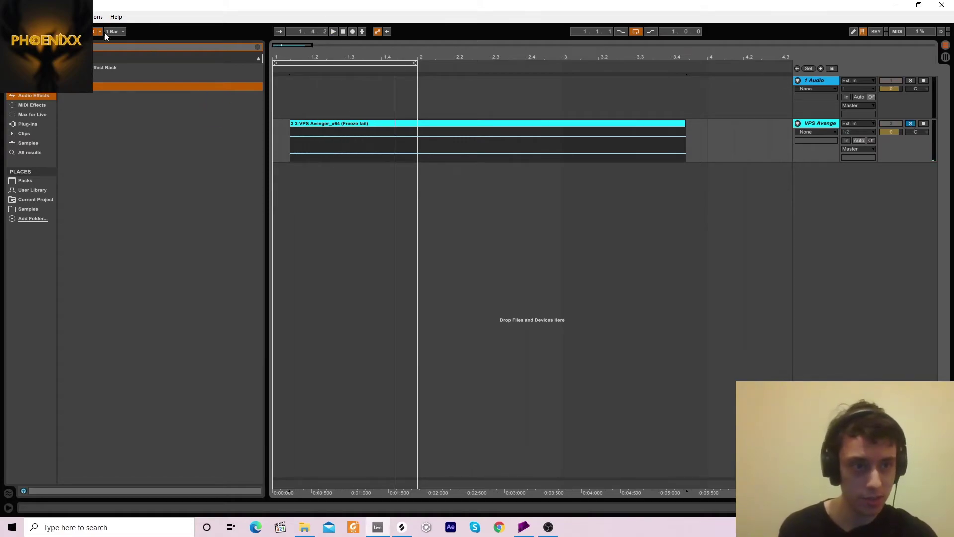
- Adjust the Freeze tail clip's gain, reverse its sample and return to the arrangement
double_click(309, 128)
drag(84, 462, 87, 462)
click(86, 434)
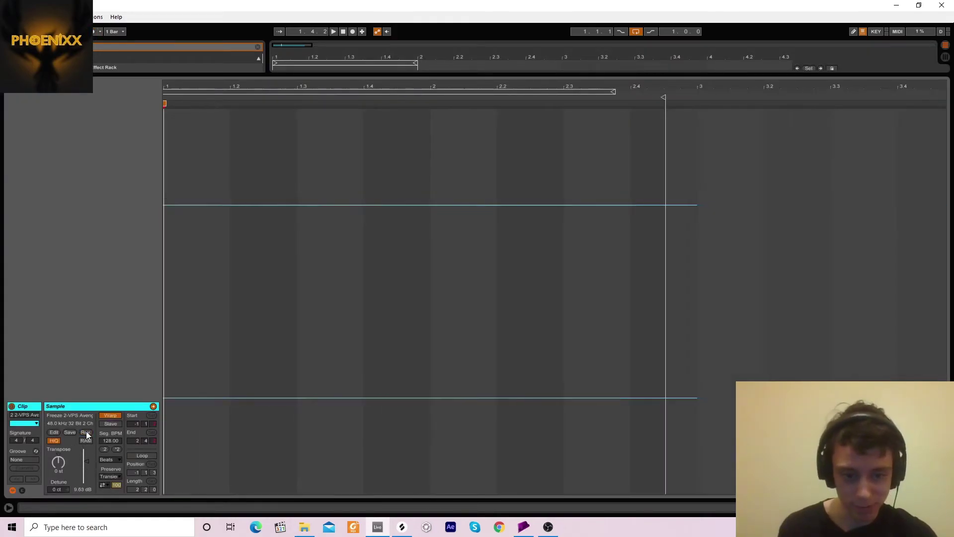
key(ctrl+alt+l)
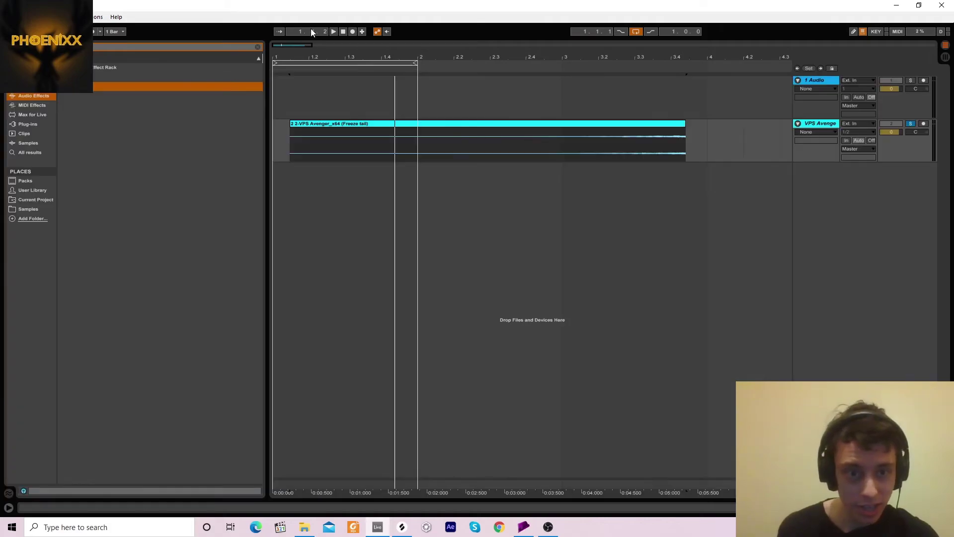
- Move and trim the reversed Freeze tail clip so that it spans from 2.1.1 to 4.1.1
drag(413, 55, 413, 30)
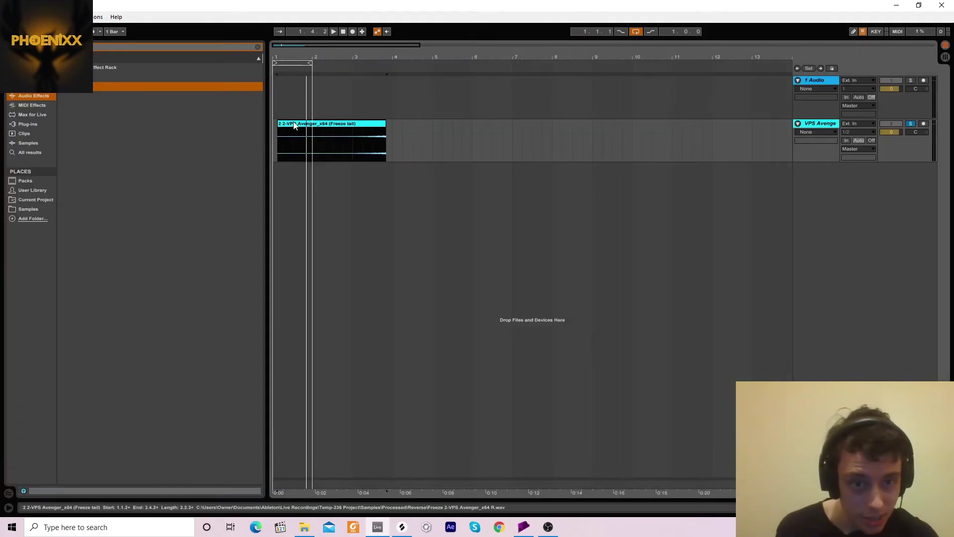
drag(329, 122, 334, 124)
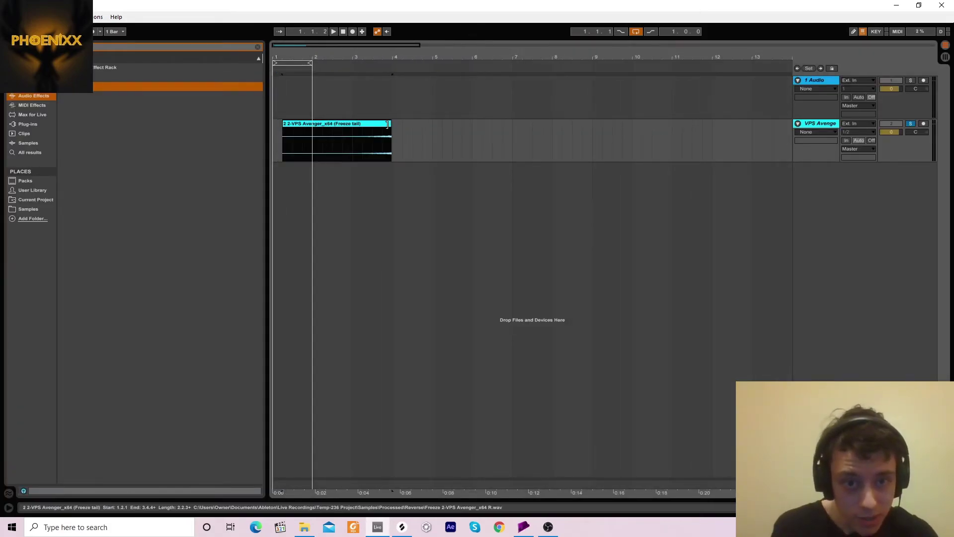
drag(391, 124, 392, 124)
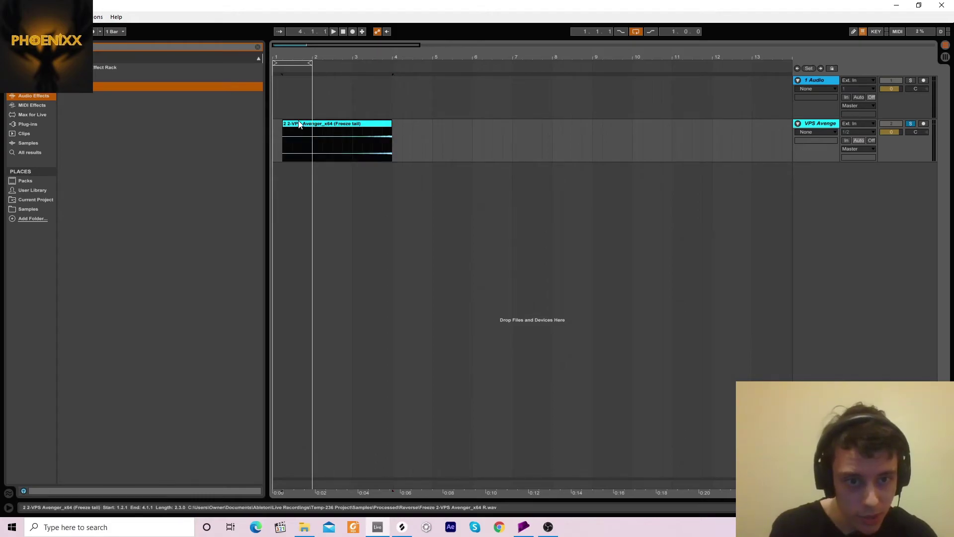
drag(283, 124, 313, 124)
- Duplicate the reversed Freeze tail clip at 4.1.1 and reverse the copy's sample
key(ctrl+d)
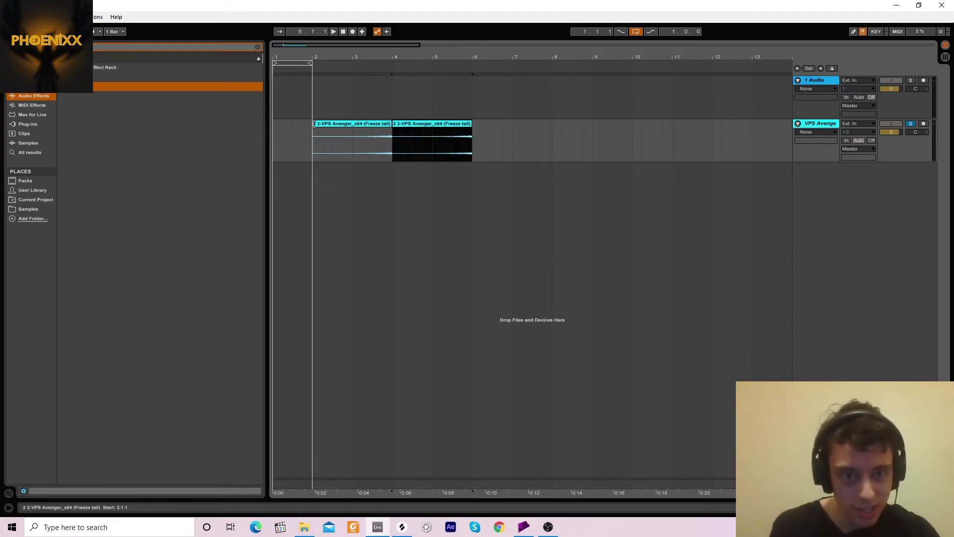
double_click(413, 127)
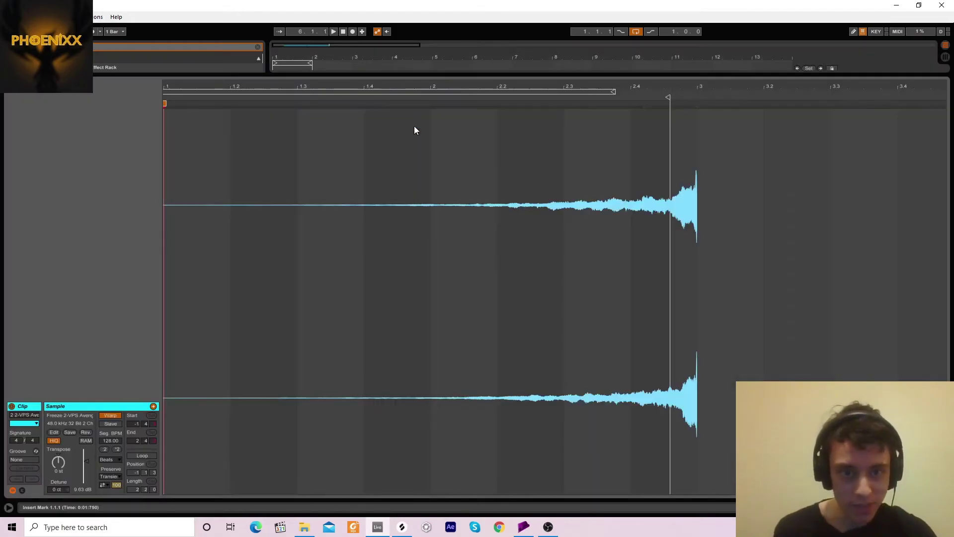
click(86, 432)
key(ctrl+alt+l)
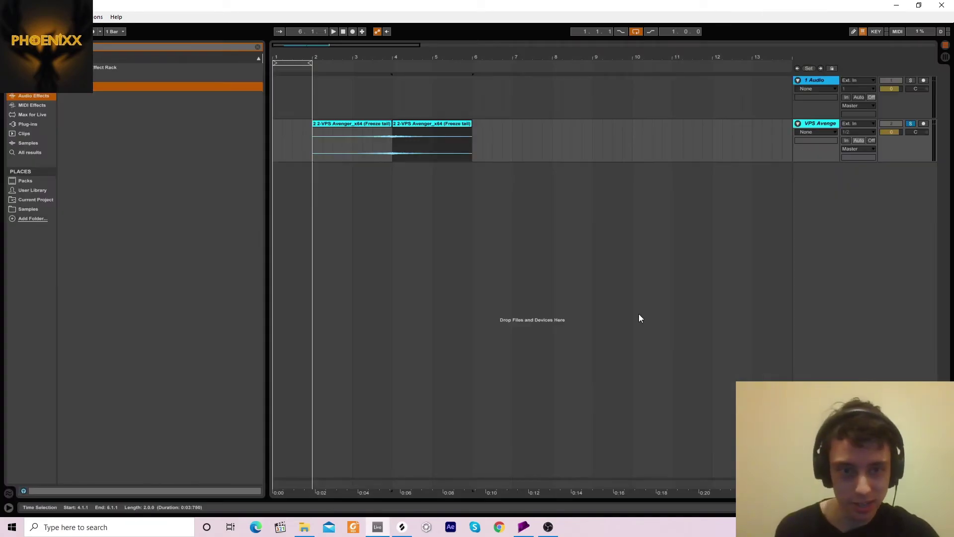
- Play the reversed and forward reverb clips as one swell from 2.1.1
click(363, 124)
key(space)
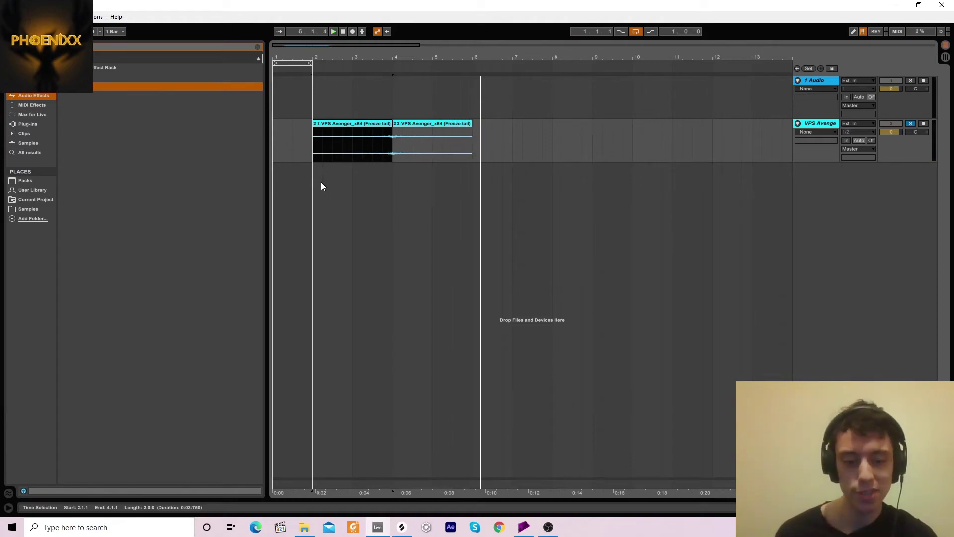
click(317, 140)
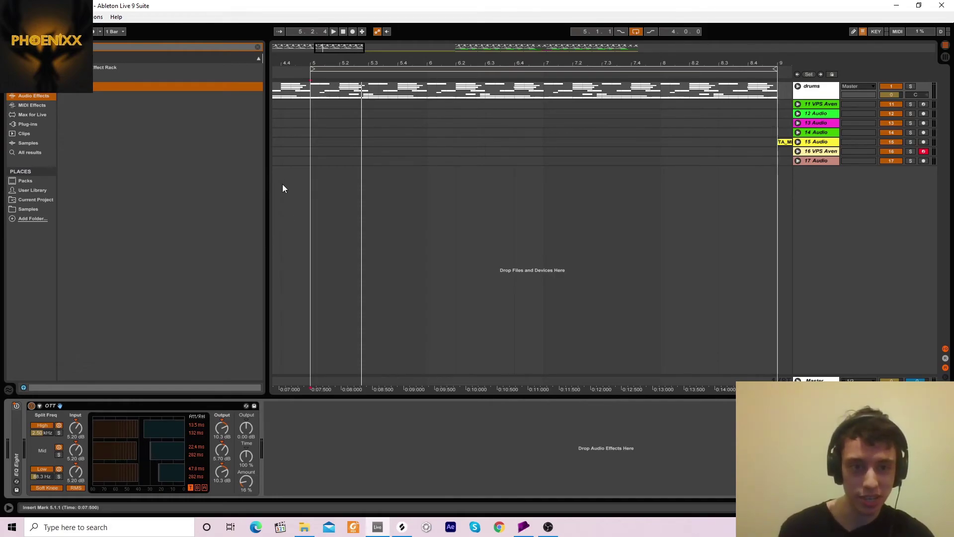
- Display the drums group's OTT device in the project with the VPS Avenger tracks and play the loop from bar 5
click(309, 107)
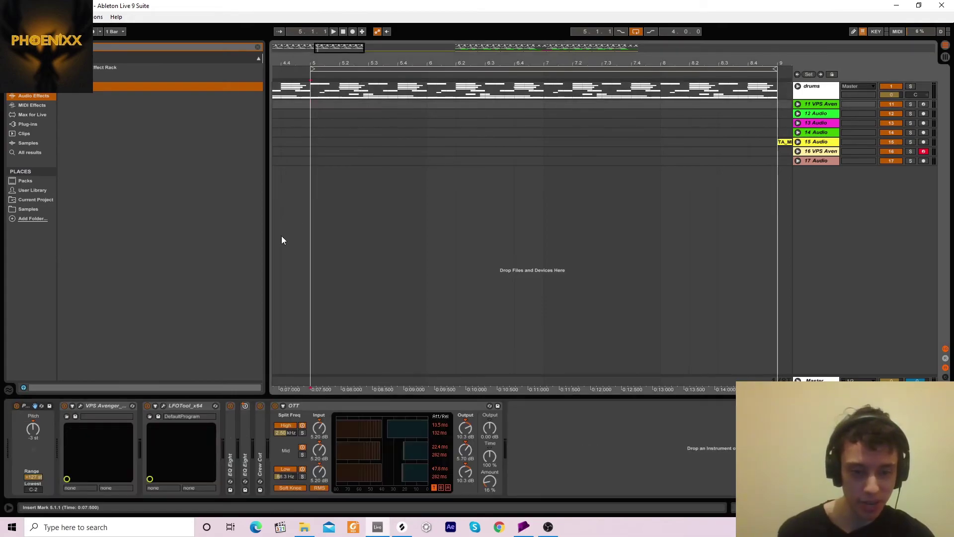
click(837, 108)
key(space)
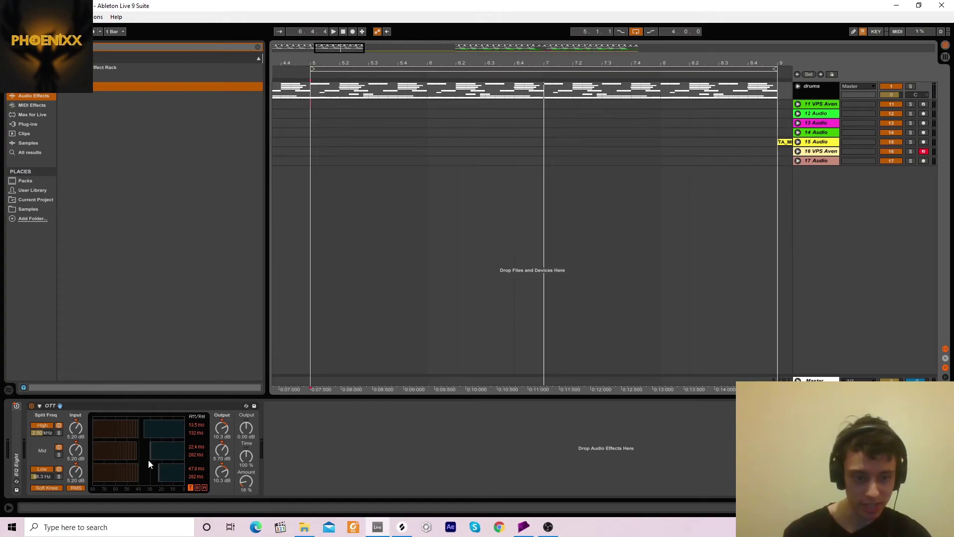
- Try lowering the upper thresholds of OTT's low and high bands on the drums group while playing the loop
drag(157, 474, 157, 482)
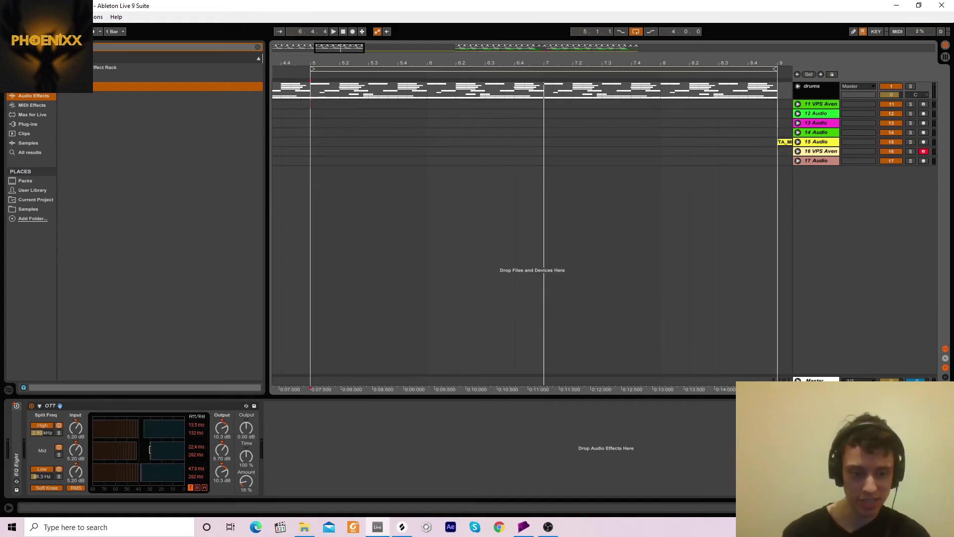
key(space)
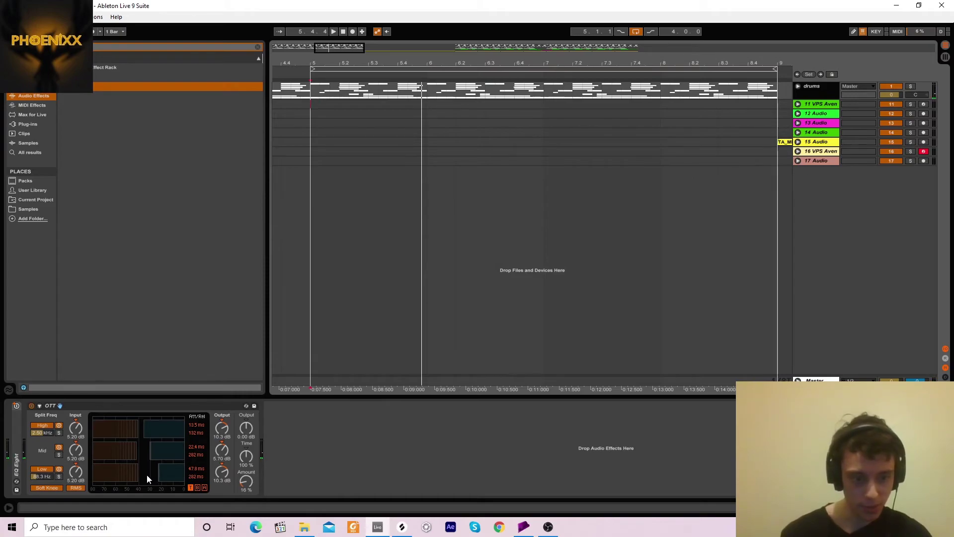
mouse_move(143, 429)
mouse_down()
mouse_move(144, 412)
mouse_move(144, 430)
mouse_up()
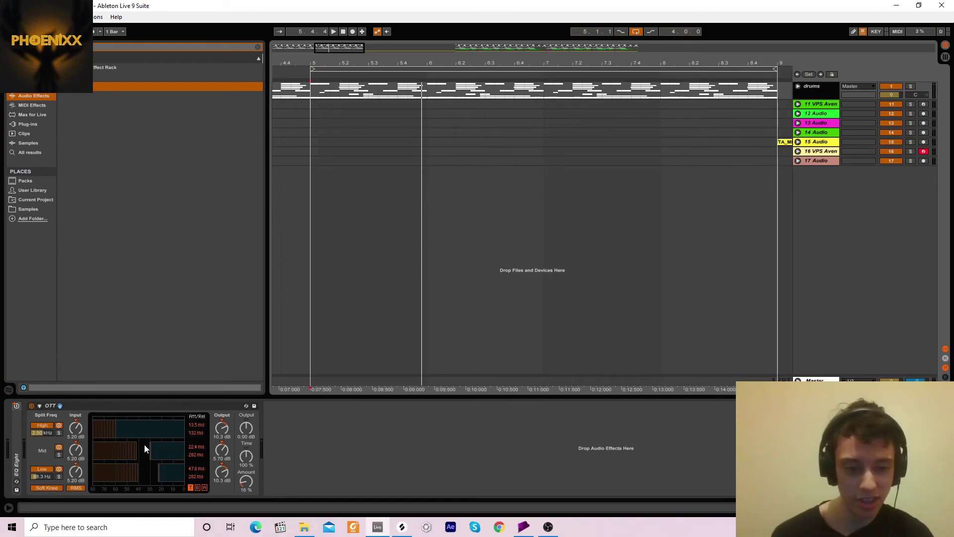
key(space)
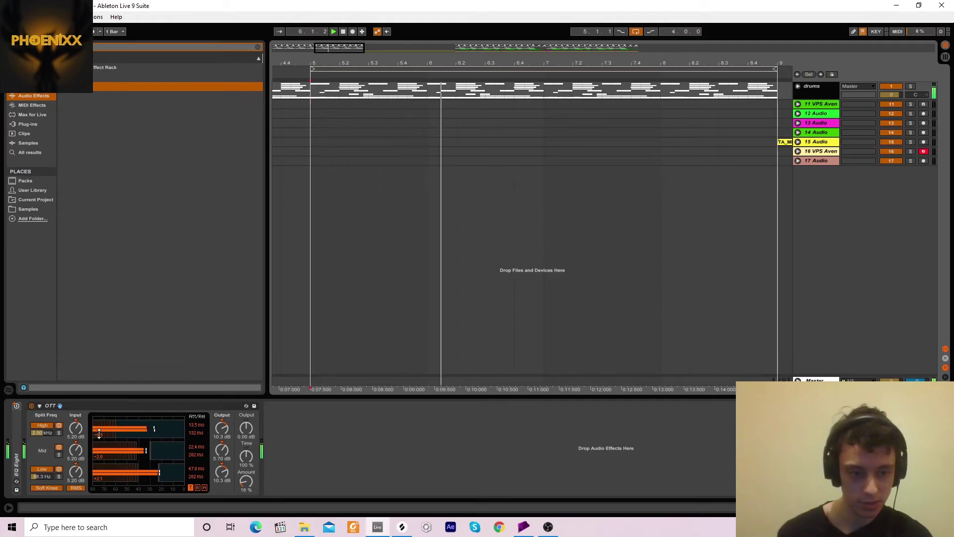
- Compare the drums with and without OTT by switching the device off and on repeatedly during playback
click(32, 407)
key(space)
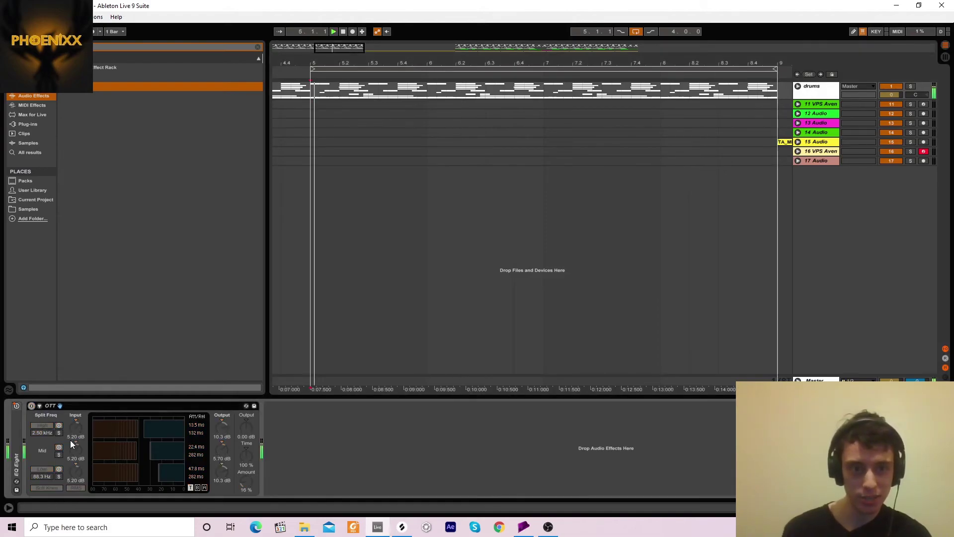
key(space)
click(30, 407)
key(space)
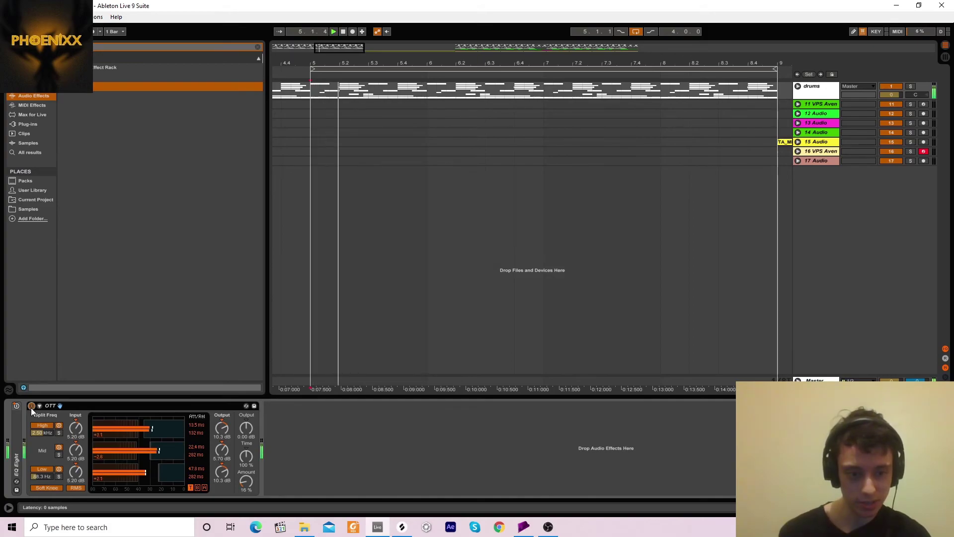
click(31, 407)
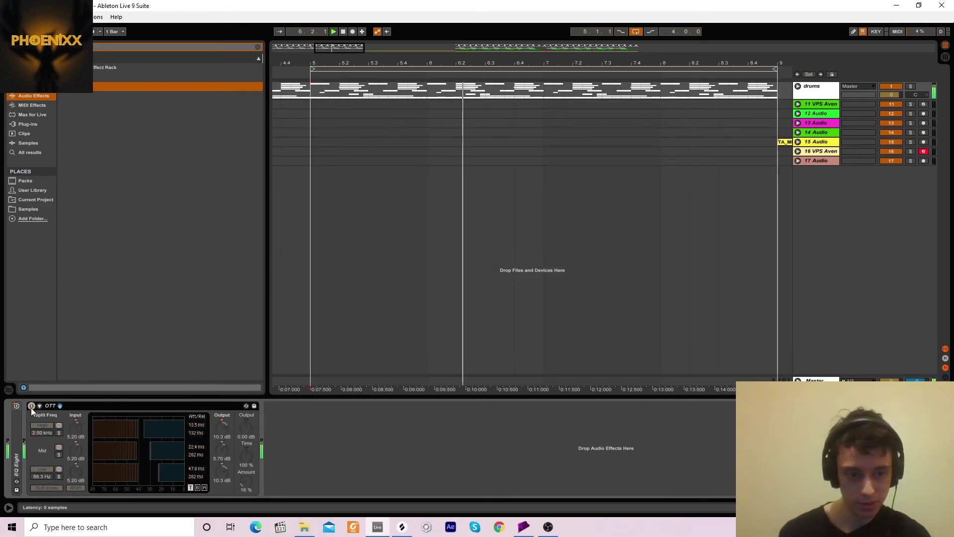
click(31, 407)
click(31, 407)
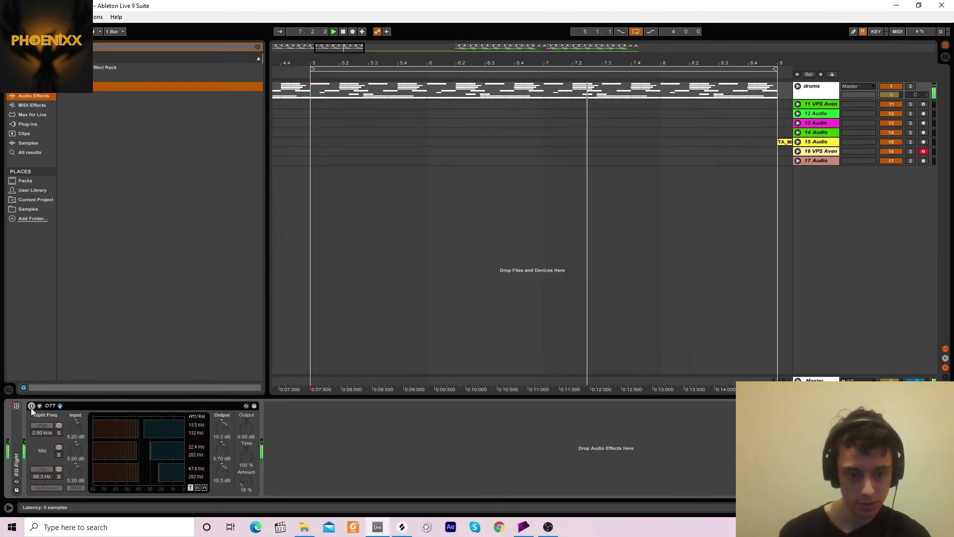
click(31, 407)
click(30, 408)
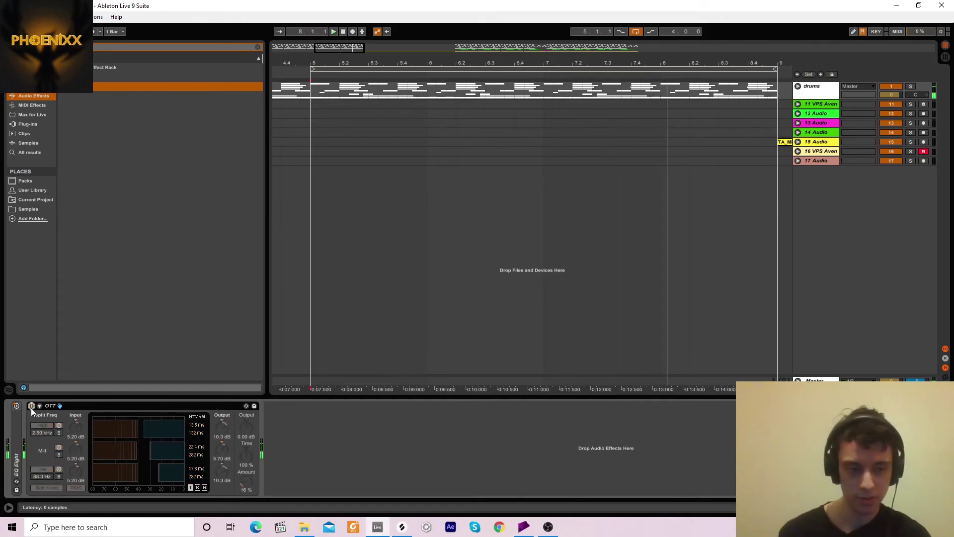
click(32, 406)
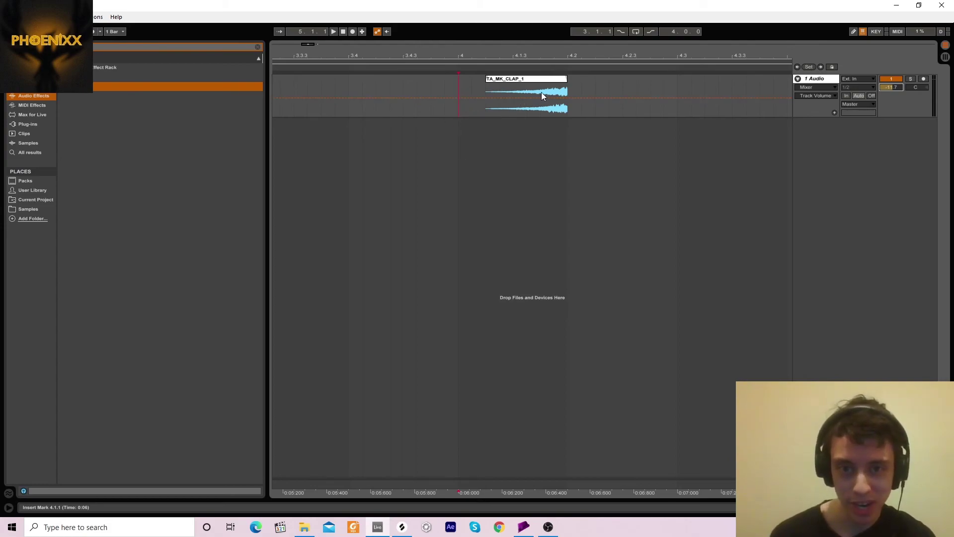
- Play the TA_MK_CLAP_1 clip, show the audio track's Track Panning automation and enable Draw Mode
key(space)
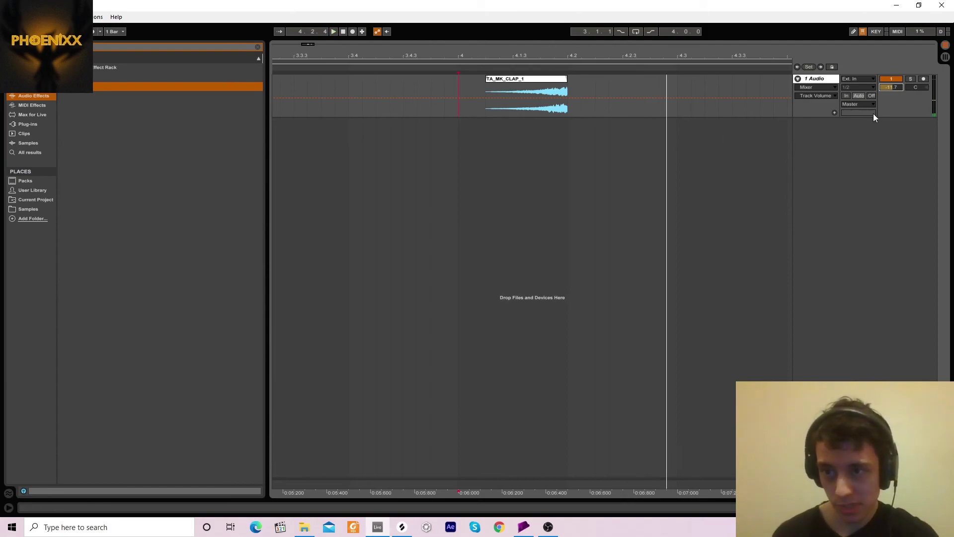
click(911, 89)
drag(480, 52, 456, 94)
drag(426, 56, 425, 55)
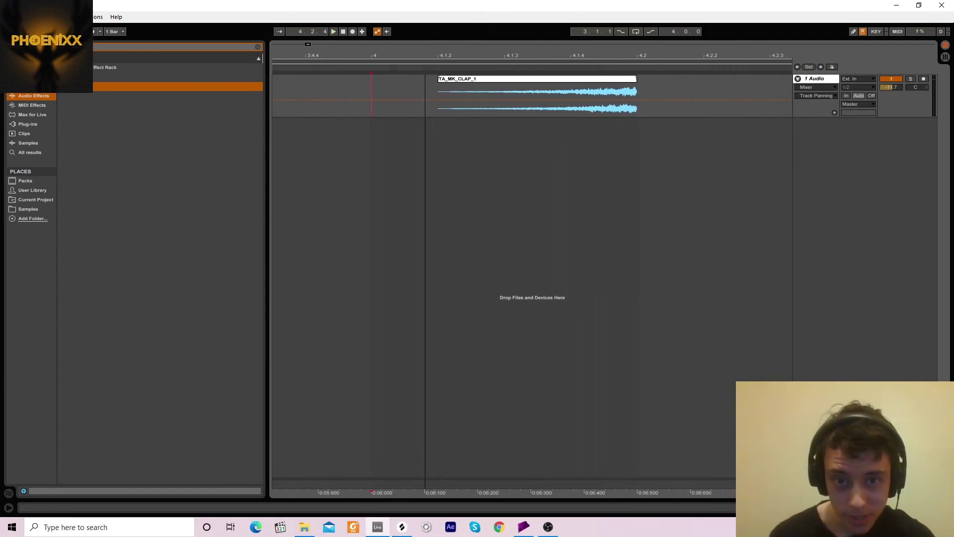
click(853, 32)
- Try drawing narrow alternating panning steps over the clap clip from 4.1.3, play them and undo the drawing
mouse_move(512, 92)
mouse_down()
mouse_move(541, 102)
mouse_move(547, 89)
mouse_move(554, 104)
mouse_up()
key(space)
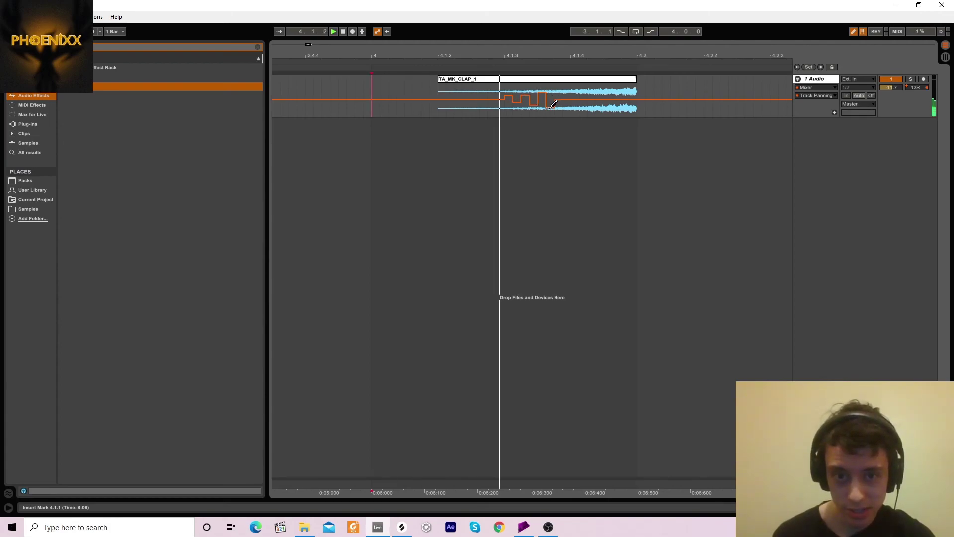
key(ctrl+z)
key(ctrl+z)
key(ctrl+z)
key(ctrl+z)
key(ctrl+z)
- Draw wider alternating right and left Track Panning steps of increasing strength from 4.1.3 to 4.2 and play the clap
drag(511, 51, 511, 45)
key(space)
click(515, 96)
click(527, 104)
click(540, 91)
click(553, 111)
click(567, 87)
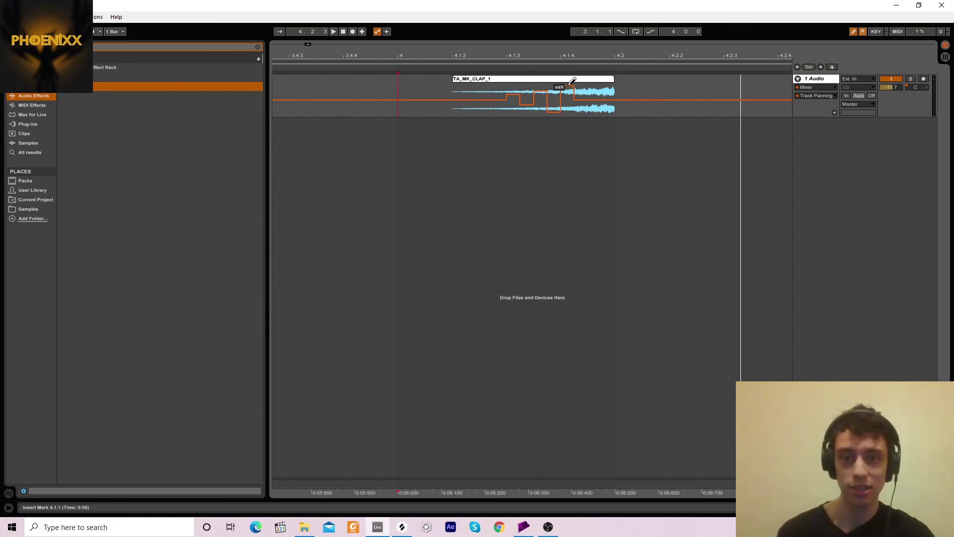
click(580, 112)
click(594, 87)
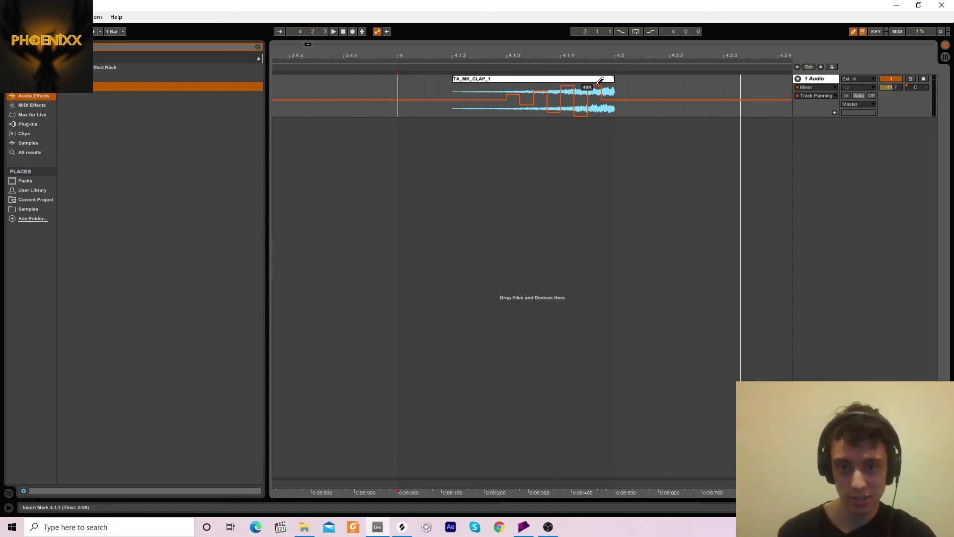
click(607, 112)
key(space)
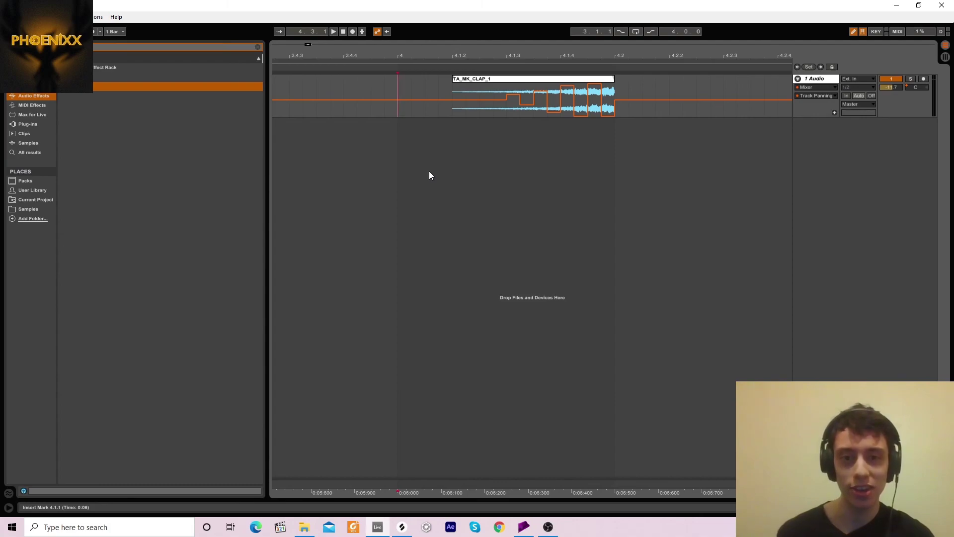
key(space)
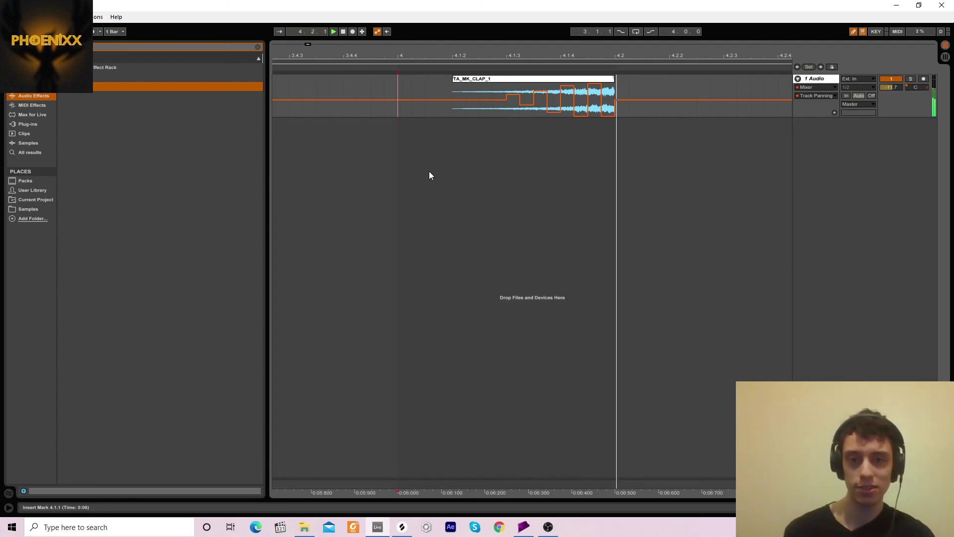